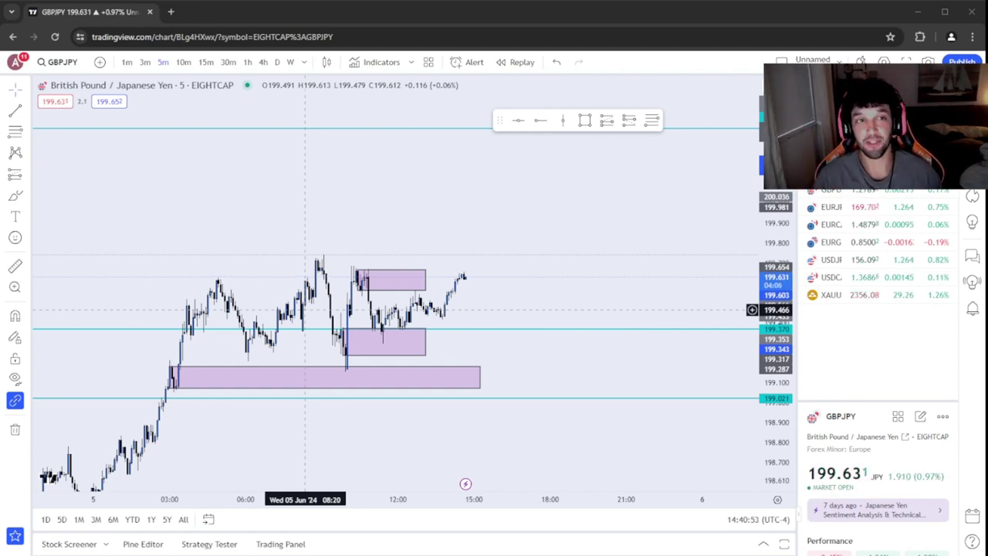
# Step: Search Google for 'forex factory' in a new Chrome tab and open forexfactory.com
pyautogui.click(170, 12)
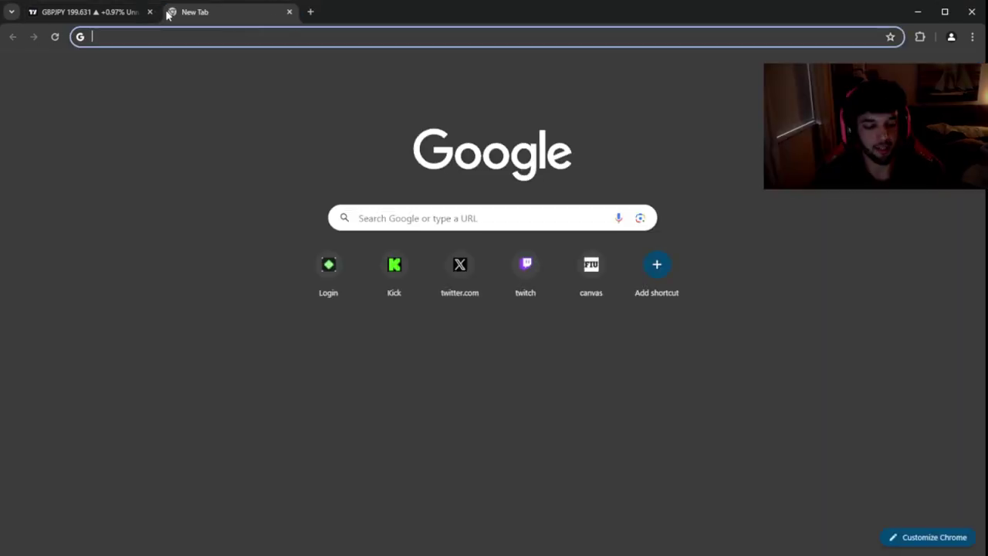
pyautogui.write('fore')
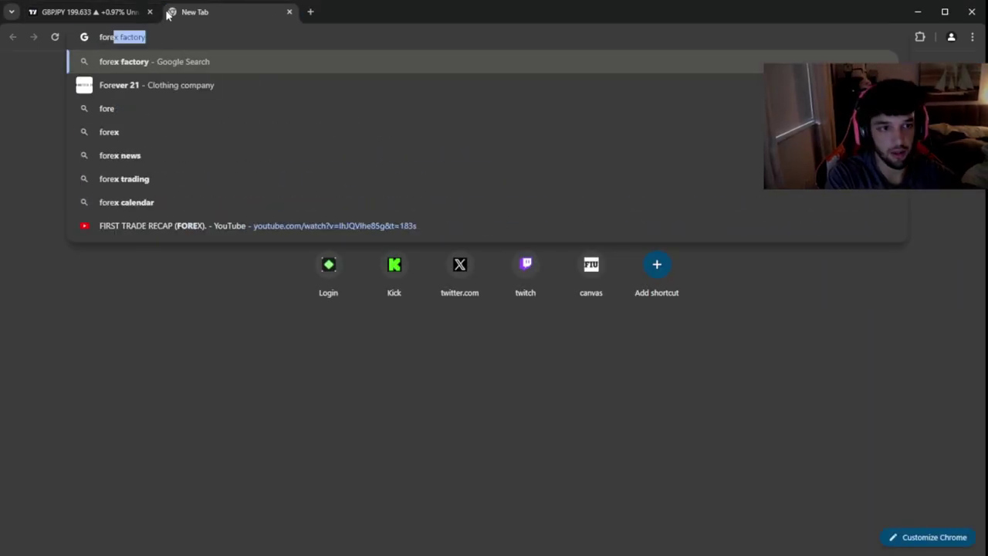
pyautogui.press('Return')
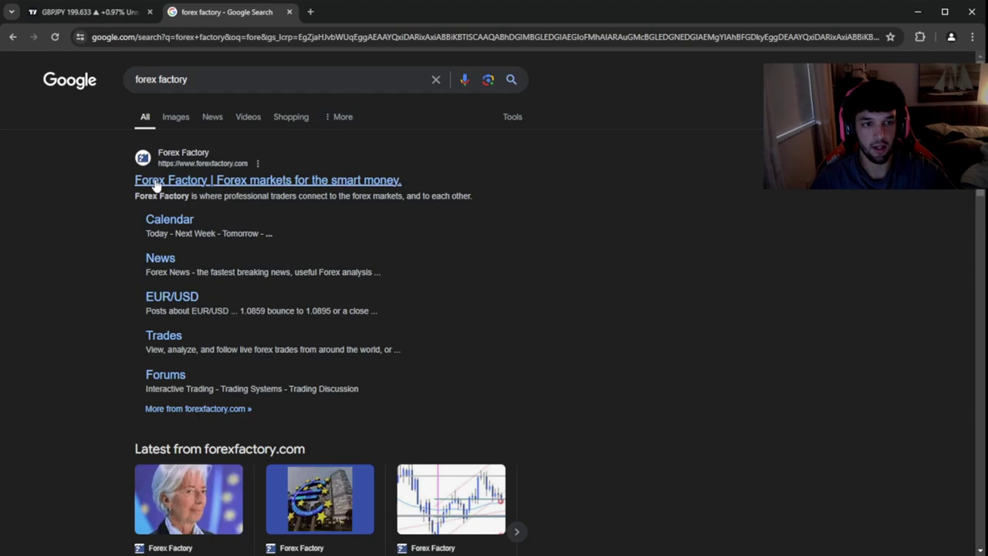
pyautogui.click(185, 181)
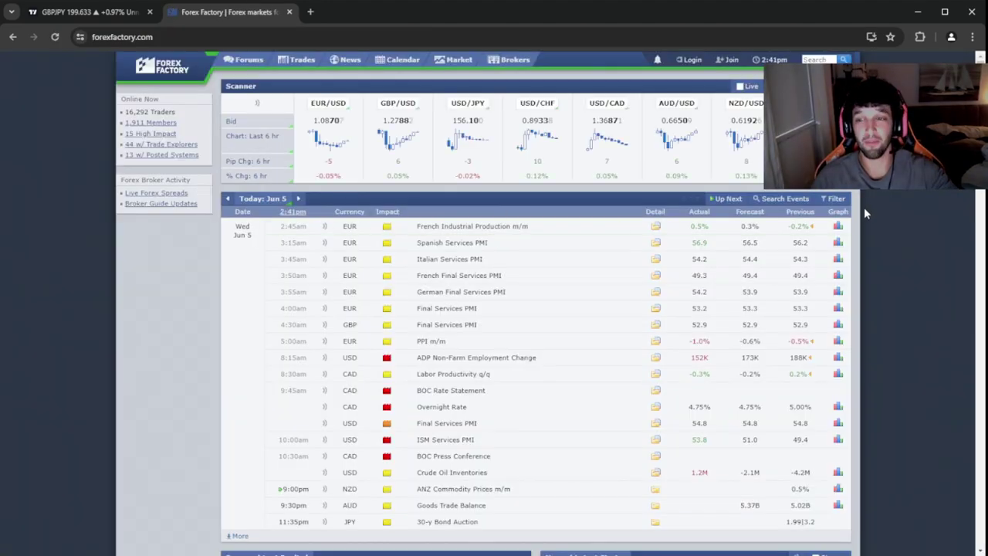
# Step: Filter out low-impact events, check Jun 6's calendar, then return to the GBPJPY chart tab
pyautogui.click(824, 199)
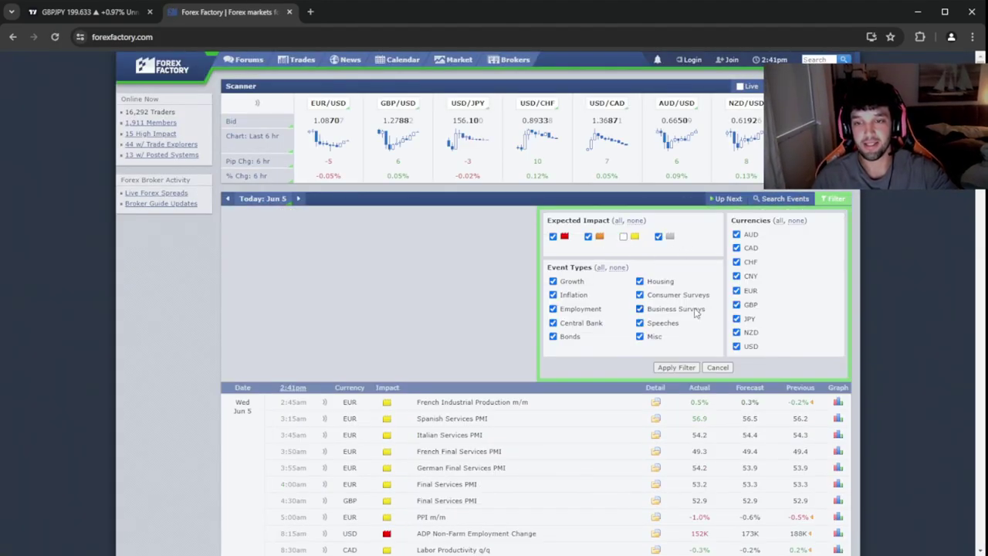
pyautogui.click(676, 368)
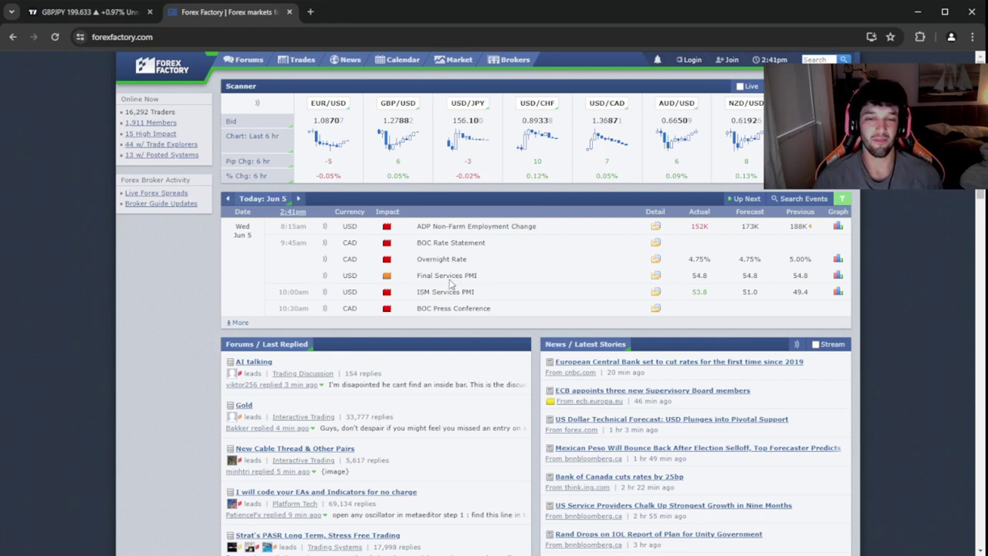
pyautogui.click(300, 201)
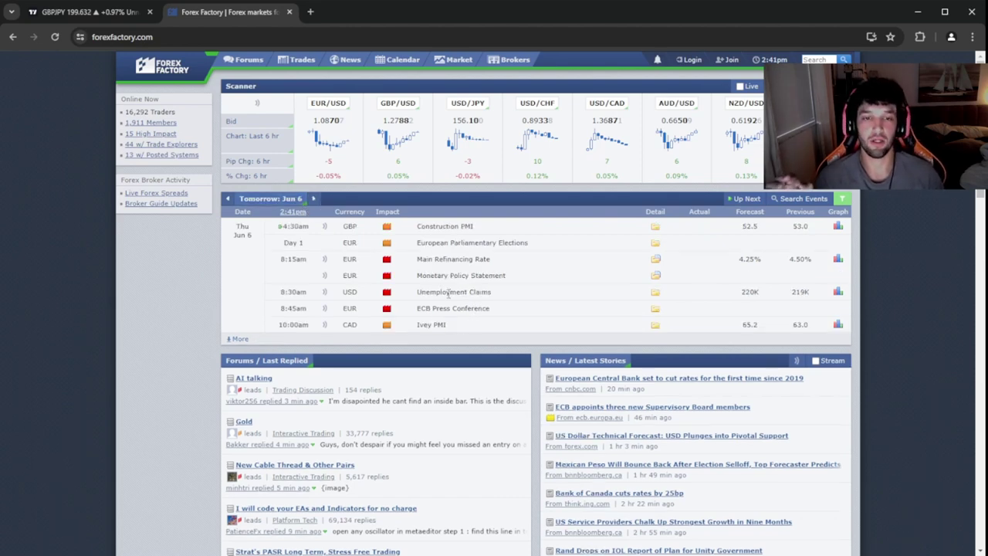
pyautogui.click(227, 200)
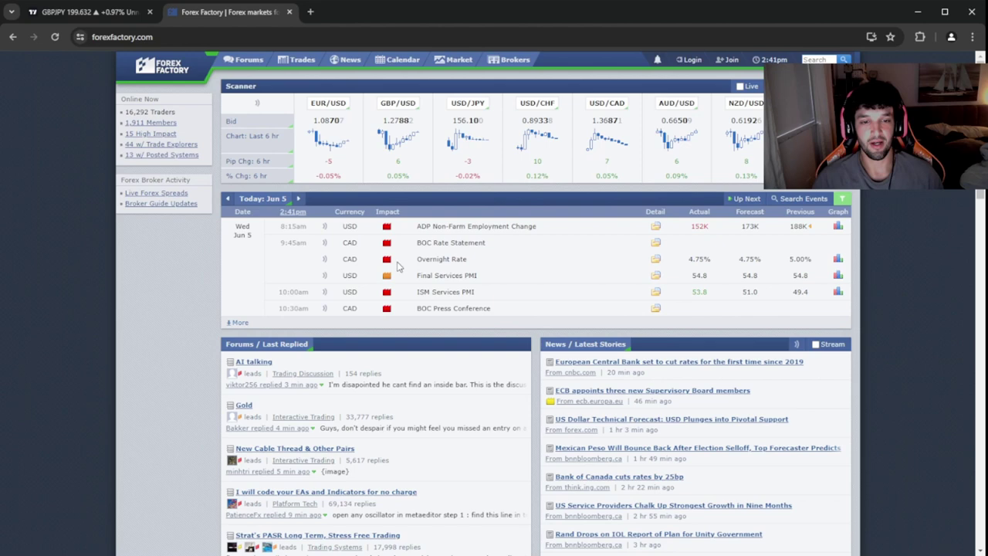
pyautogui.click(85, 11)
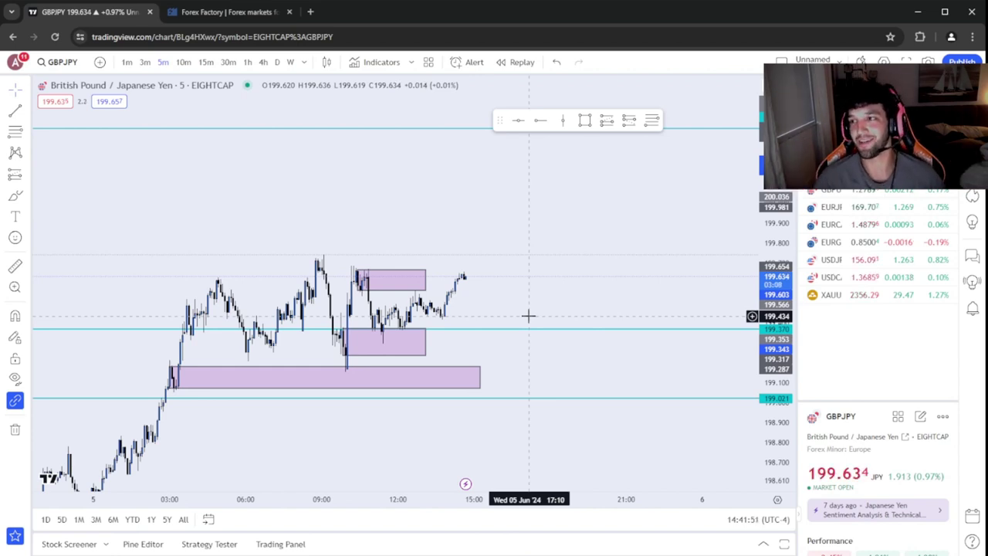
pyautogui.hscroll(-5, 545, 278)
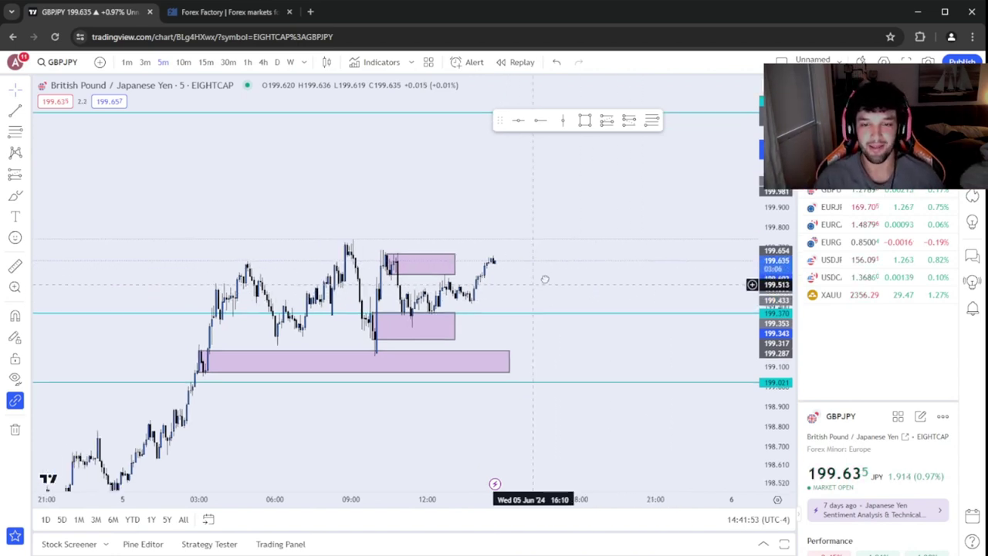
pyautogui.scroll(2, 562, 370)
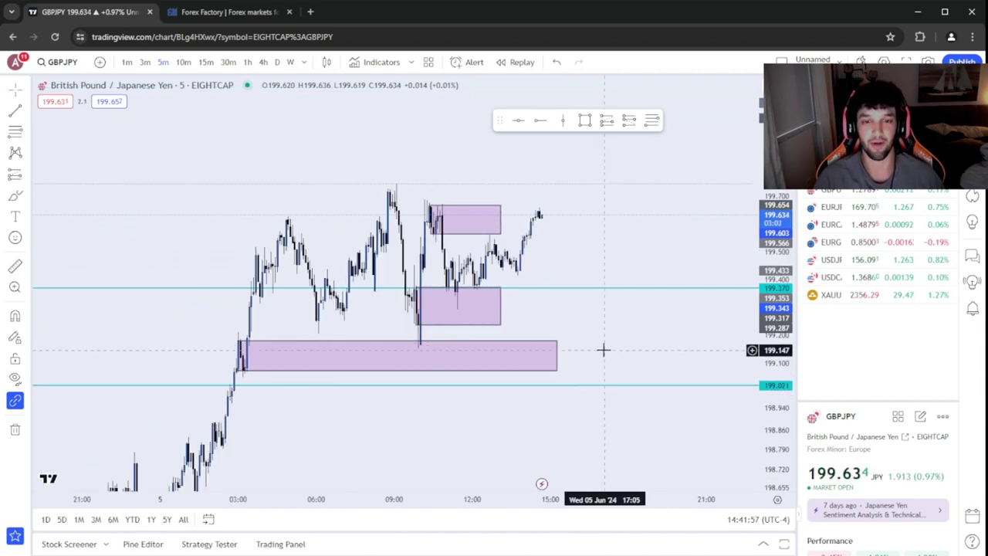
pyautogui.scroll(2, 540, 332)
pyautogui.moveTo(485, 320); pyautogui.dragTo(633, 331)
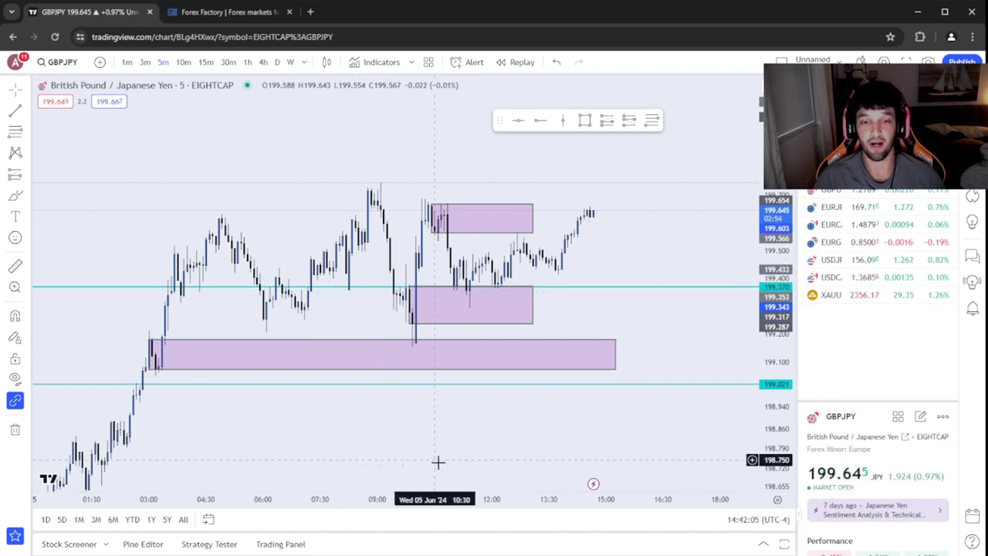
pyautogui.moveTo(771, 423)
pyautogui.mouseDown()
pyautogui.moveTo(771, 401)
pyautogui.moveTo(770, 426)
pyautogui.mouseUp()
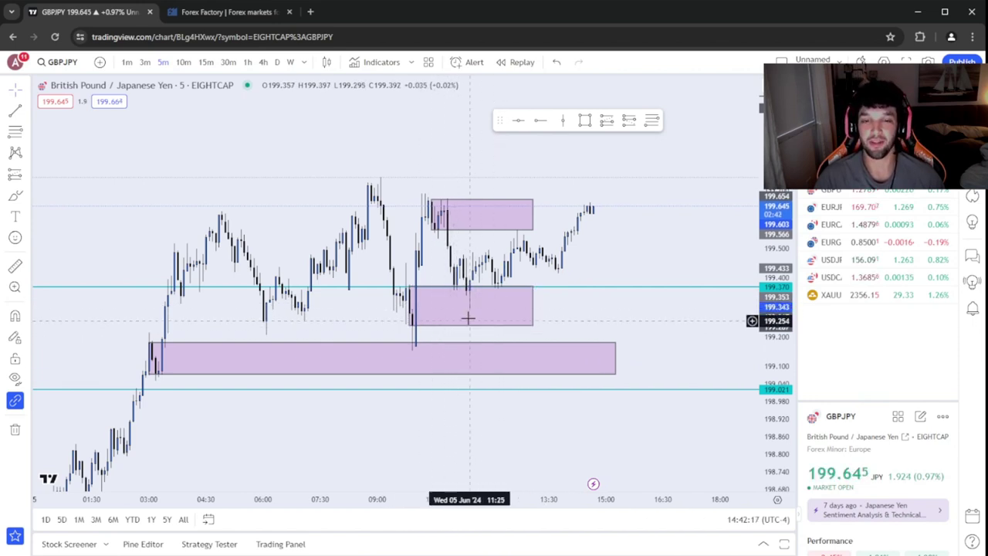
pyautogui.click(459, 289)
pyautogui.click(445, 332)
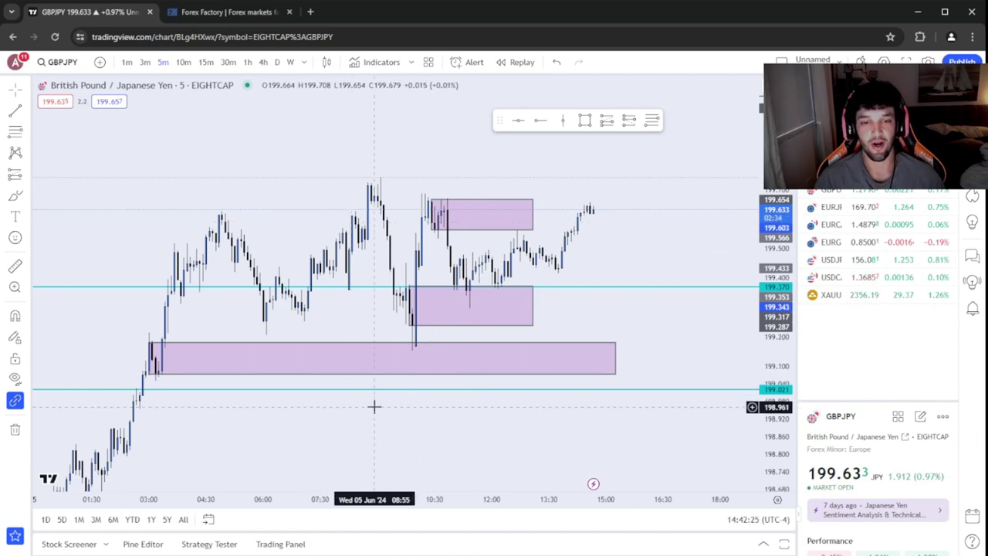
# Step: Put GBPJPY on 15m candles and zoom and pan around the three purple zones
pyautogui.click(206, 62)
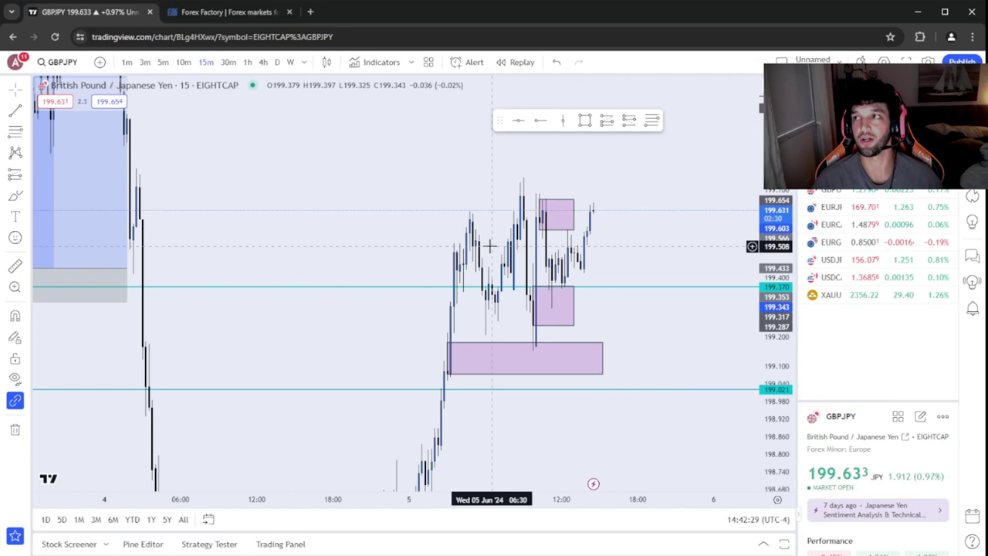
pyautogui.scroll(4, 532, 394)
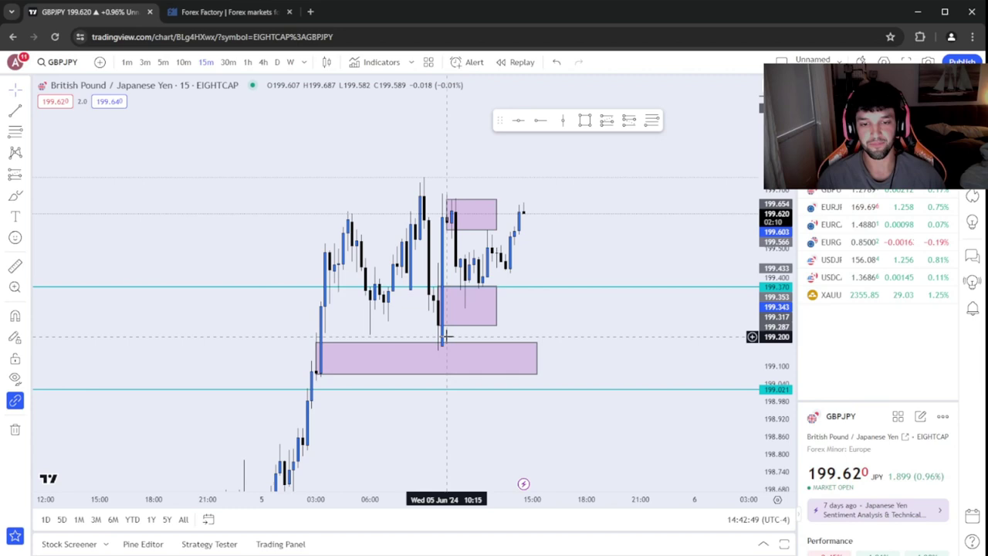
pyautogui.scroll(-2, 378, 410)
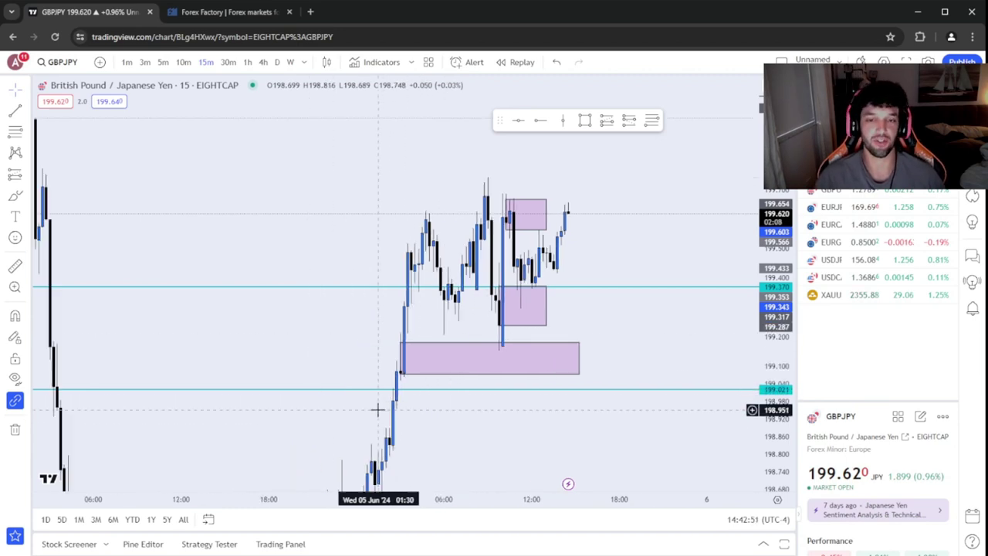
pyautogui.scroll(2, 369, 415)
pyautogui.scroll(1, 301, 316)
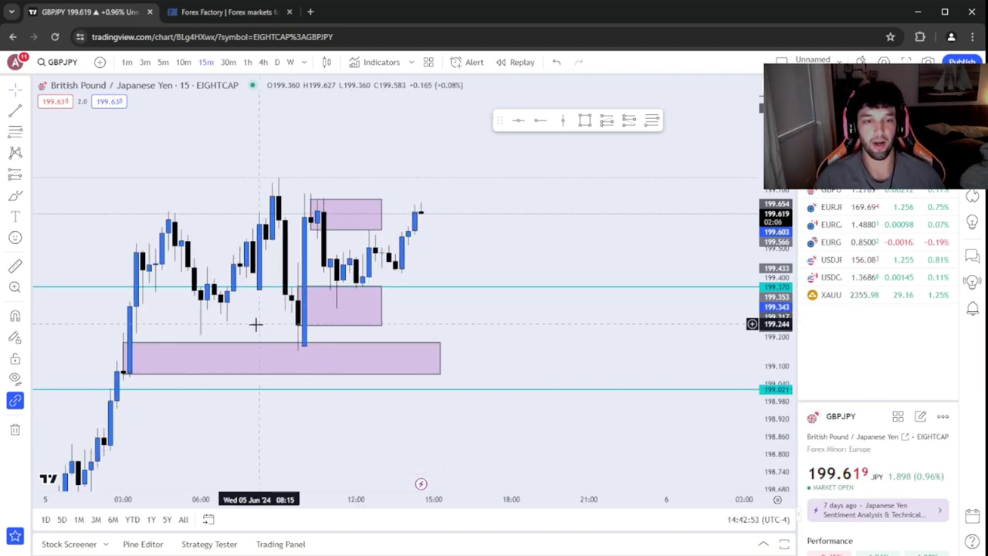
pyautogui.moveTo(256, 325); pyautogui.dragTo(312, 317)
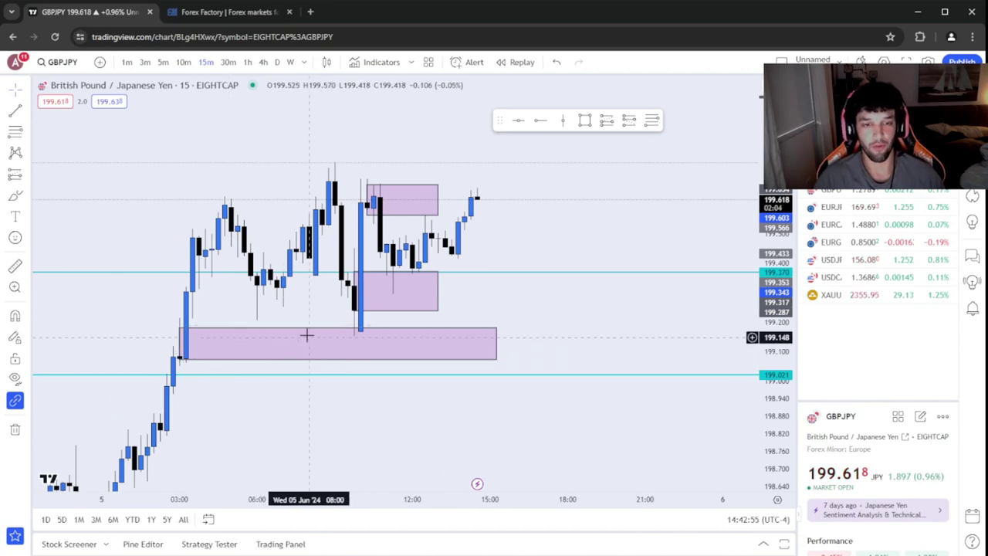
pyautogui.moveTo(291, 439); pyautogui.dragTo(371, 440)
pyautogui.scroll(-3, 584, 412)
pyautogui.moveTo(585, 413); pyautogui.dragTo(430, 404)
pyautogui.scroll(-3, 540, 355)
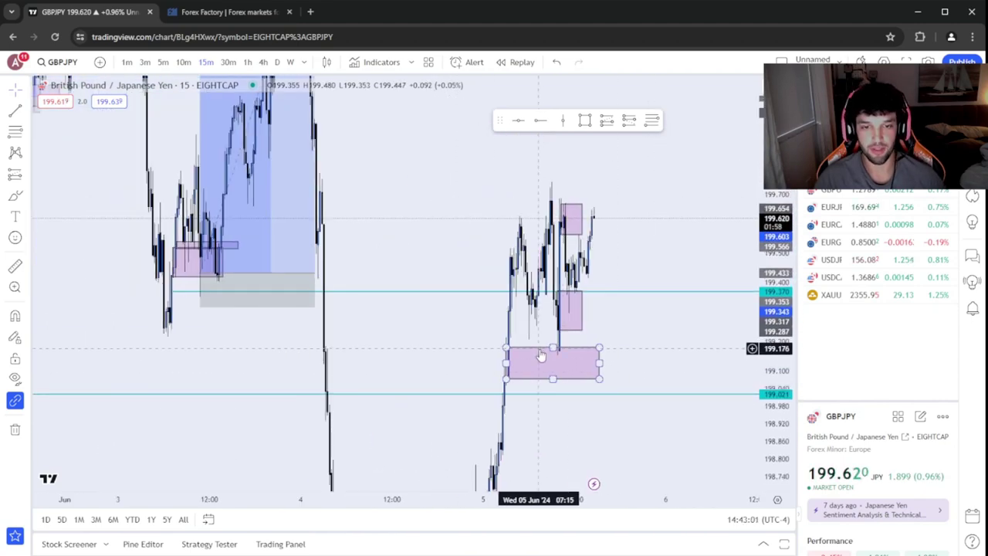
pyautogui.scroll(3, 547, 324)
pyautogui.scroll(2, 451, 349)
pyautogui.moveTo(456, 346); pyautogui.dragTo(495, 342)
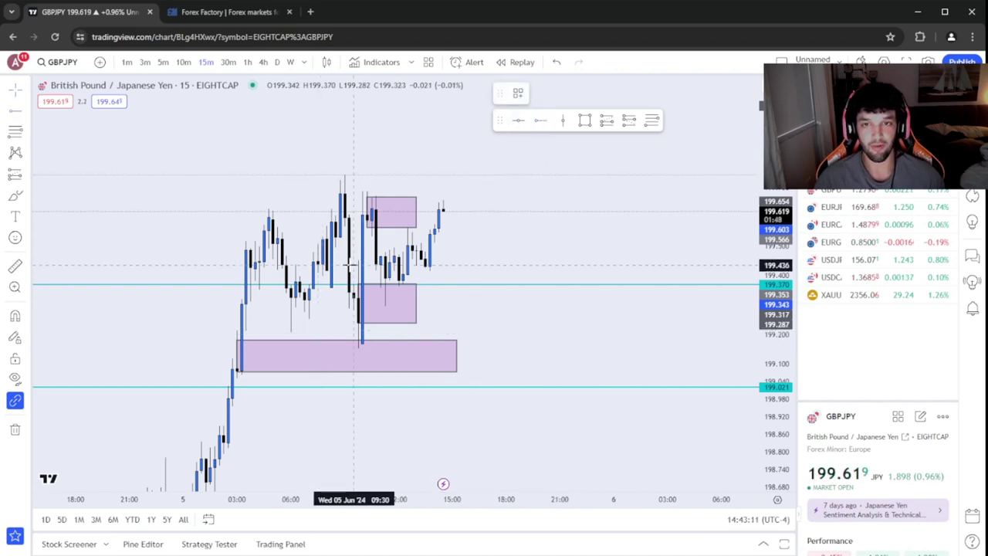
# Step: Add a horizontal ray above the lower purple zone, inspect the zone, then delete the ray
pyautogui.click(316, 332)
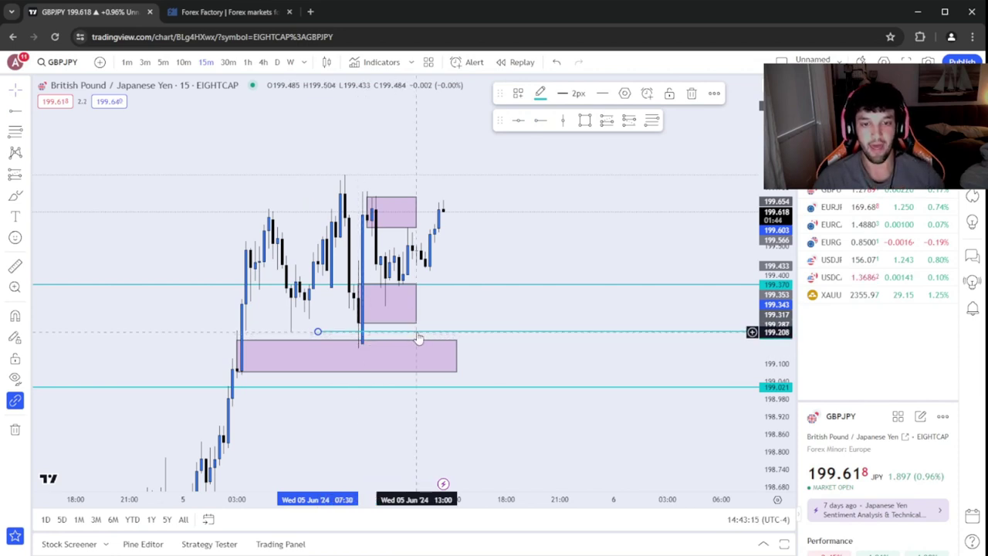
pyautogui.click(534, 157)
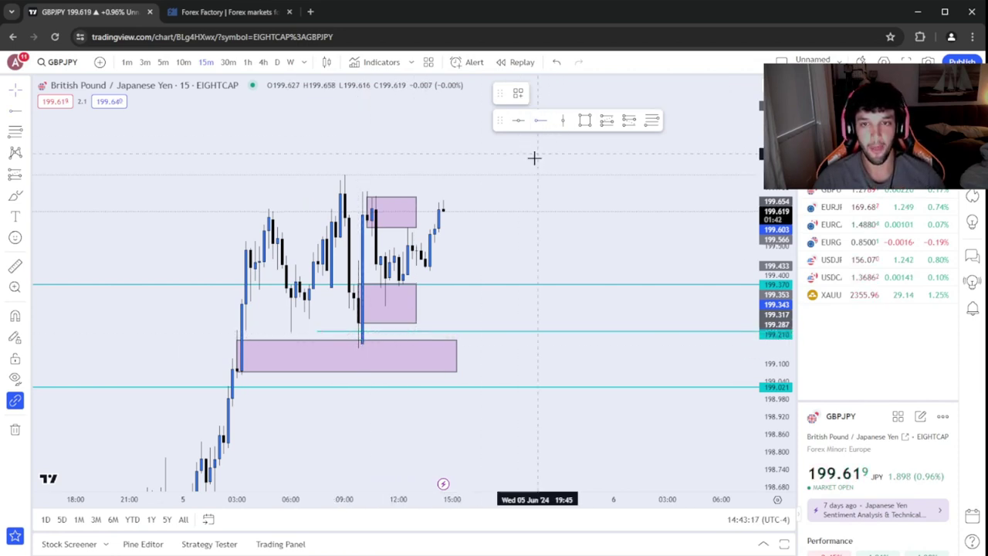
pyautogui.click(374, 353)
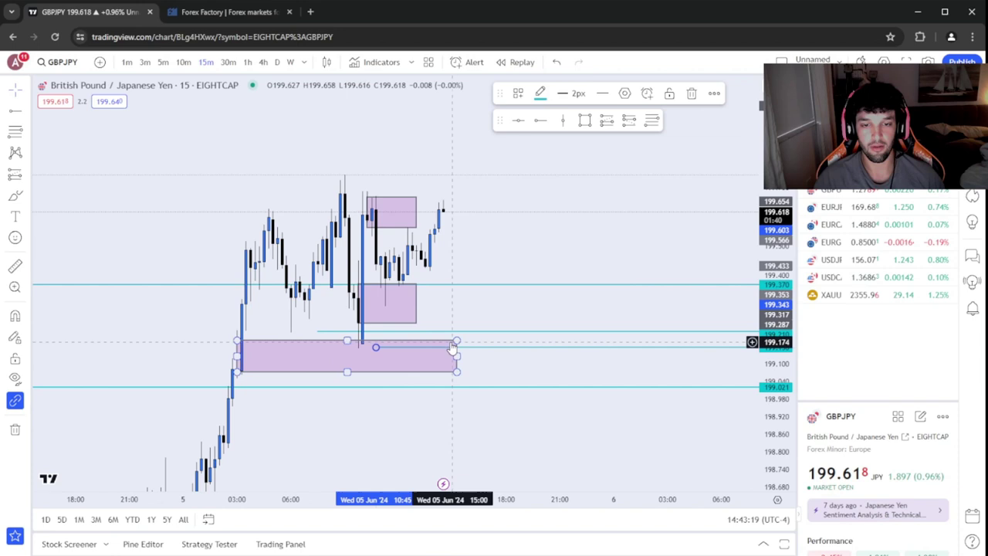
pyautogui.click(554, 362)
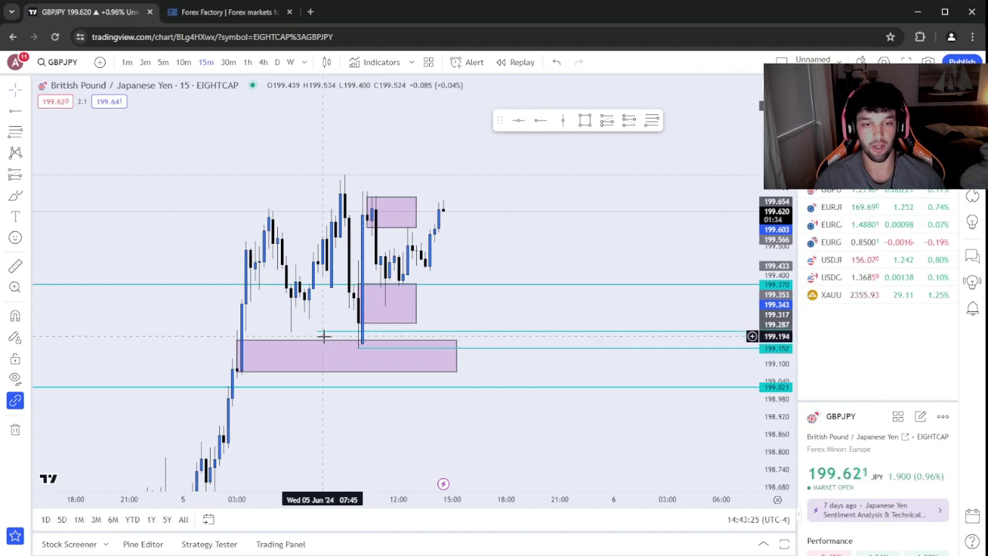
pyautogui.moveTo(341, 335); pyautogui.dragTo(303, 333)
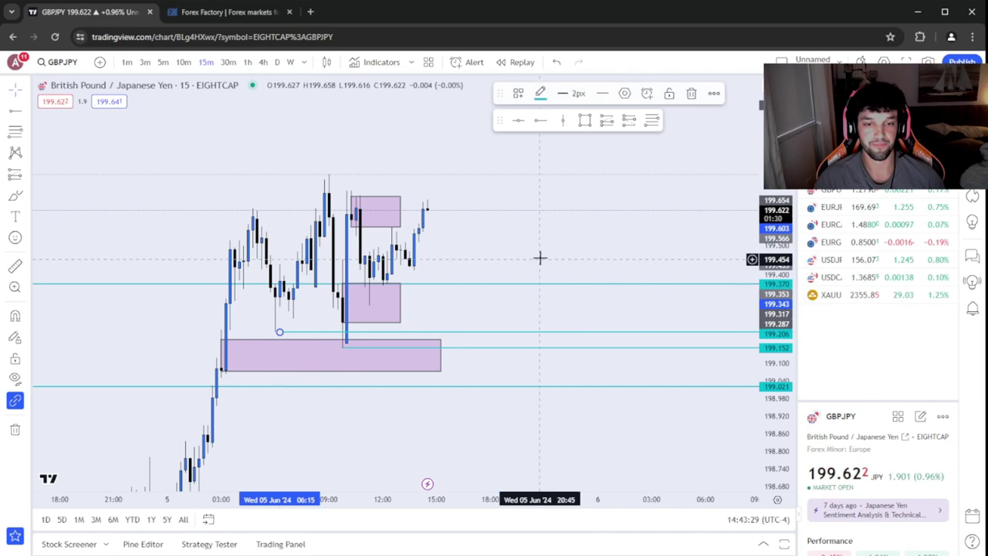
pyautogui.click(534, 331)
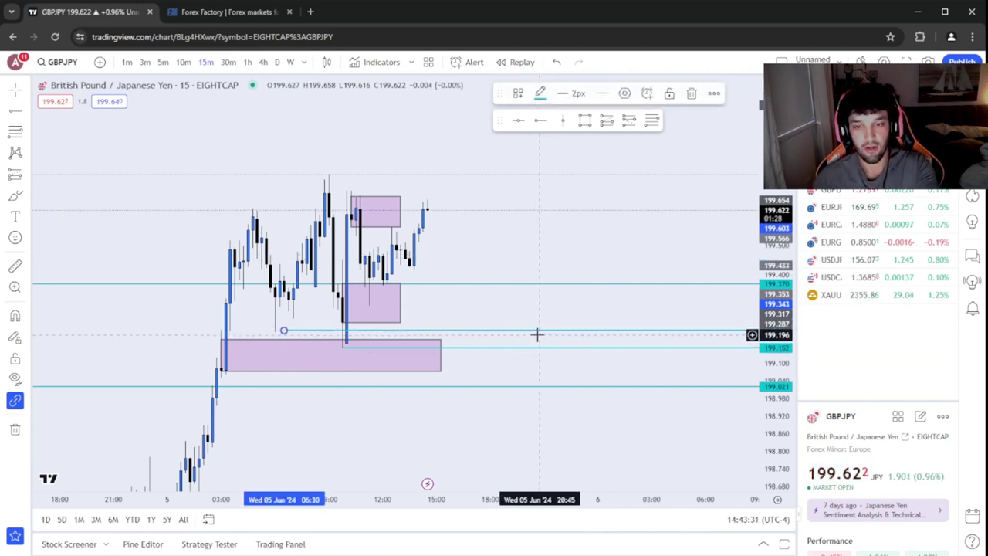
pyautogui.press('Delete')
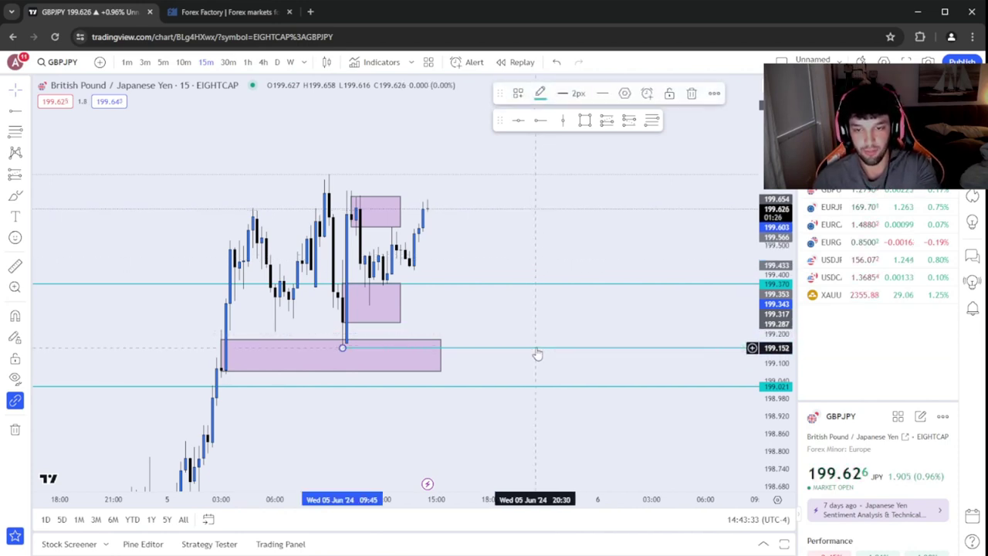
pyautogui.moveTo(498, 338); pyautogui.dragTo(641, 347)
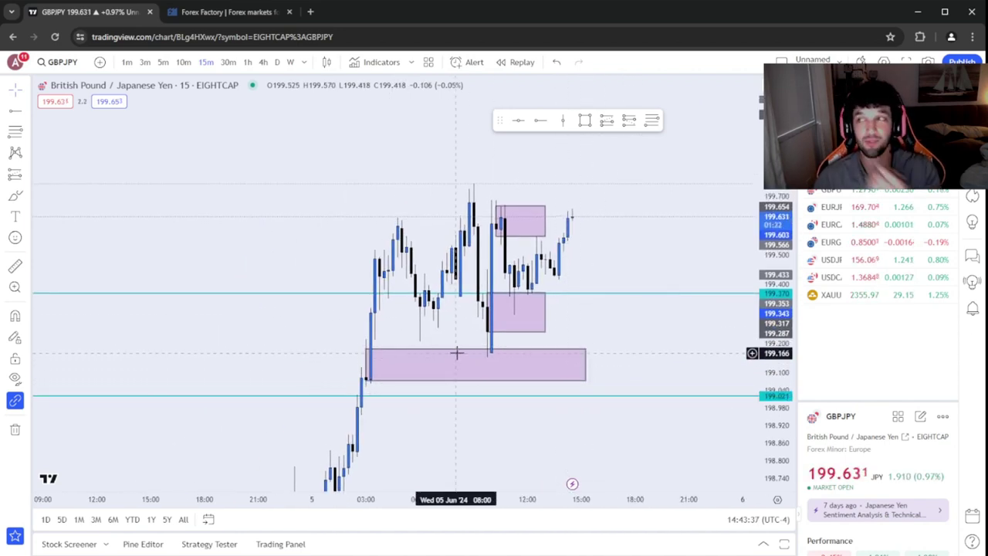
# Step: Check the zones on 1m and 5m candles, then return to the 15m timeframe
pyautogui.click(127, 62)
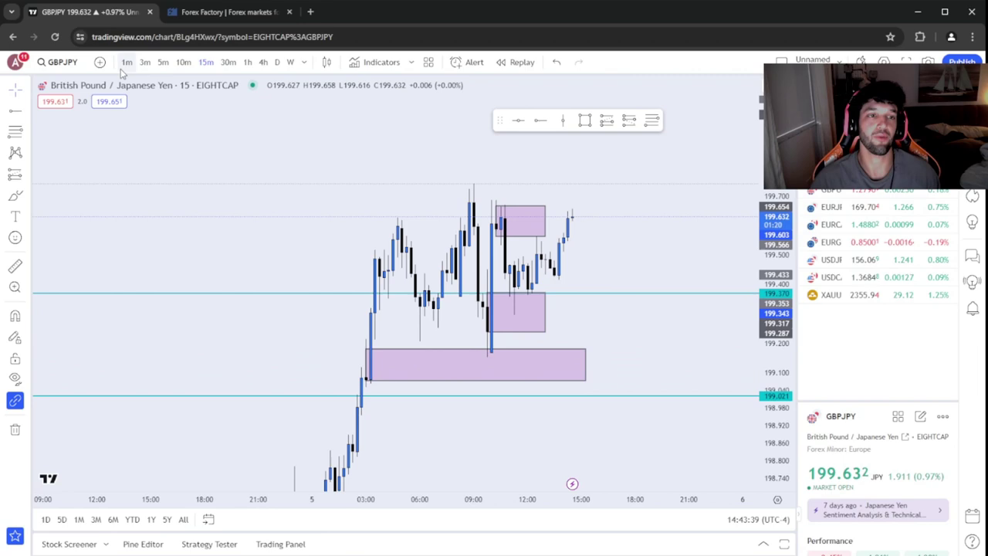
pyautogui.scroll(-5, 316, 350)
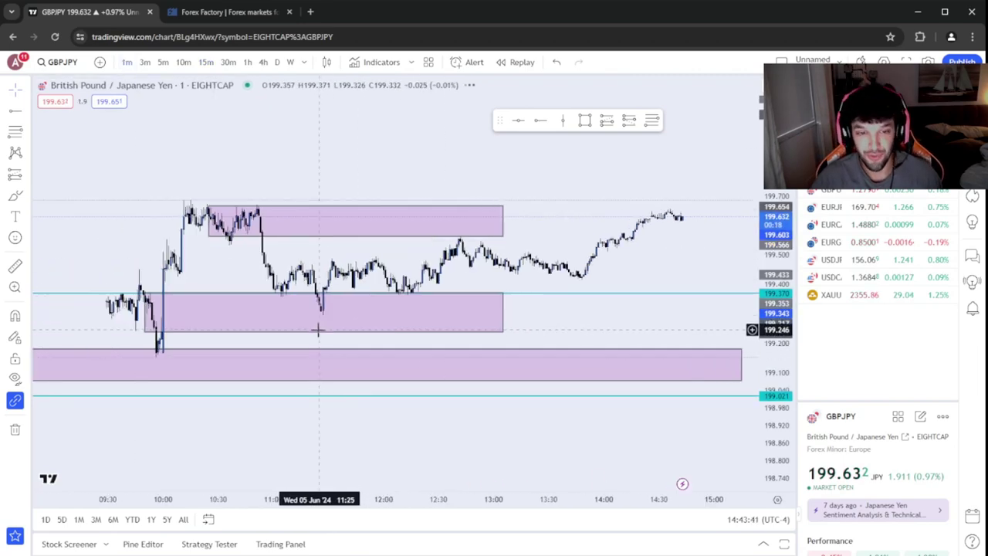
pyautogui.moveTo(297, 406); pyautogui.dragTo(465, 414)
pyautogui.scroll(3, 446, 445)
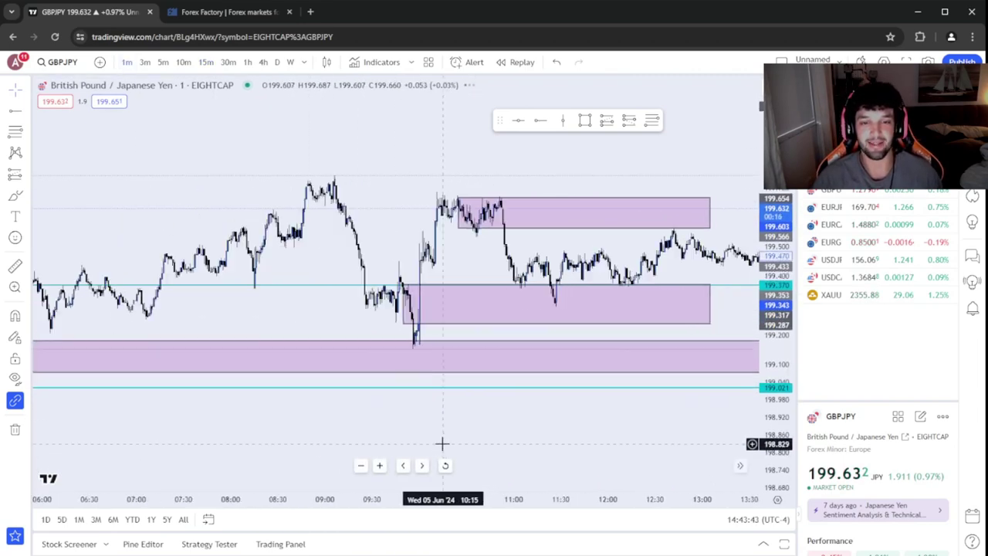
pyautogui.hscroll(-5, 361, 355)
pyautogui.click(163, 62)
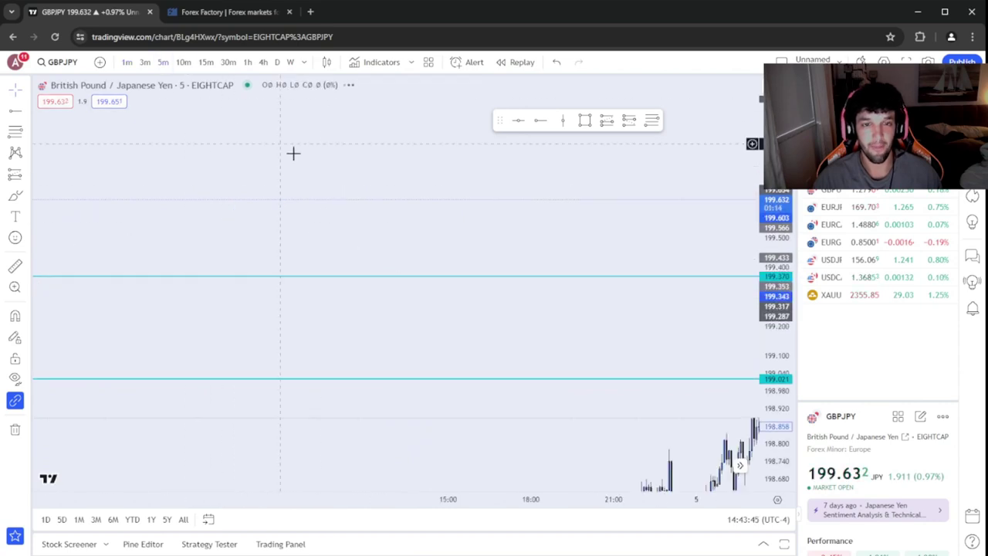
pyautogui.click(205, 62)
# Step: Reset the chart view and move the lower horizontal ray to about 198.18
pyautogui.rightClick(501, 227)
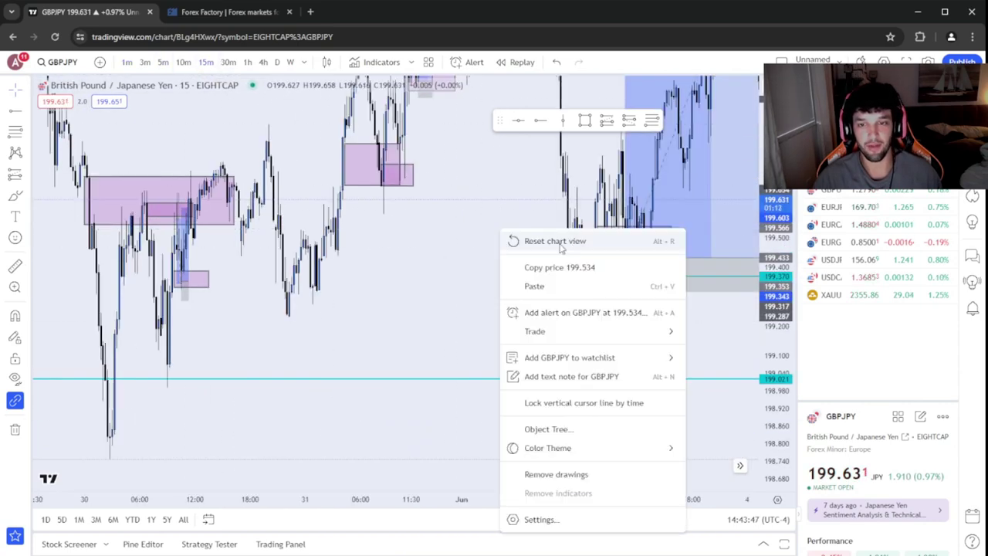
pyautogui.click(532, 238)
pyautogui.moveTo(618, 374); pyautogui.dragTo(613, 351)
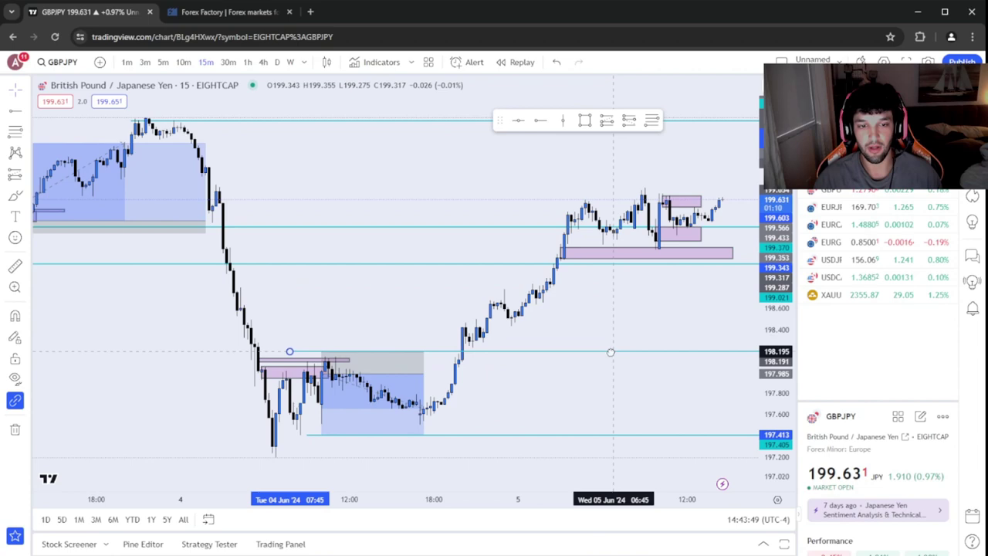
pyautogui.moveTo(611, 352); pyautogui.dragTo(610, 353)
pyautogui.hscroll(10, 553, 314)
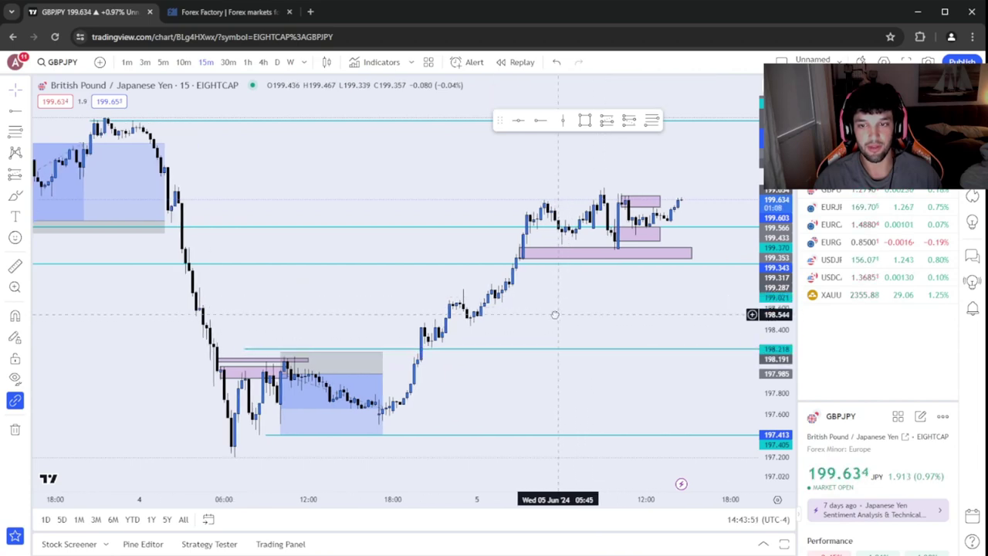
pyautogui.scroll(3, 492, 411)
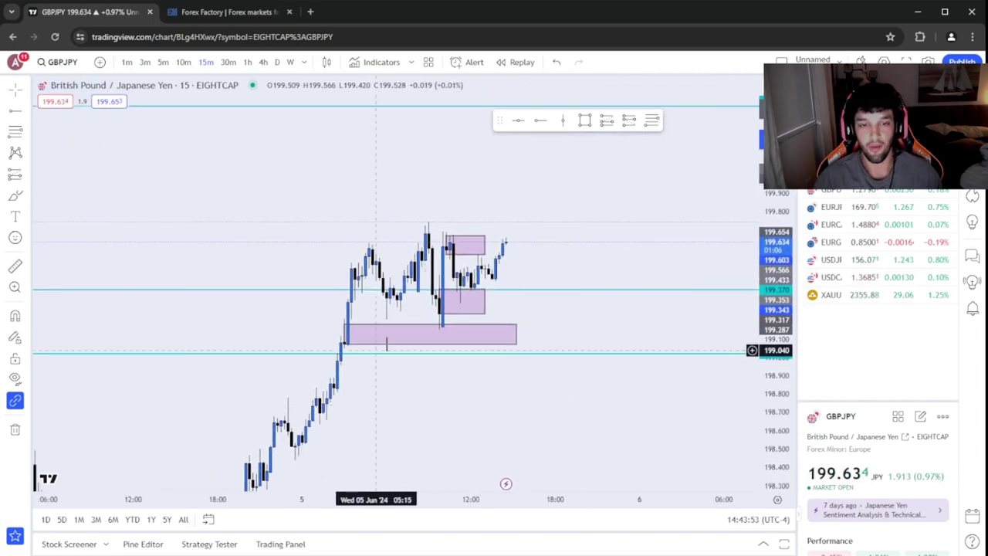
pyautogui.scroll(2, 388, 412)
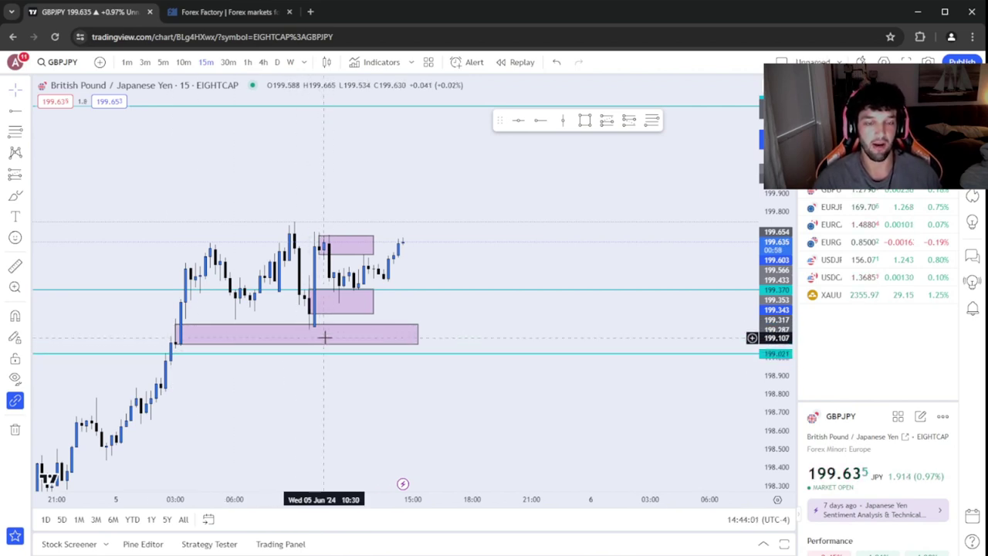
pyautogui.click(296, 328)
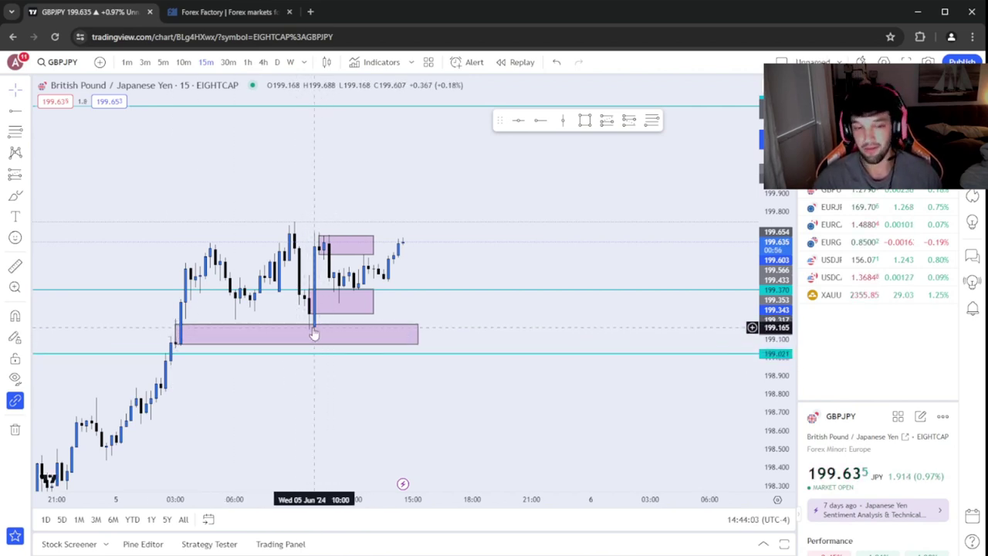
pyautogui.click(305, 330)
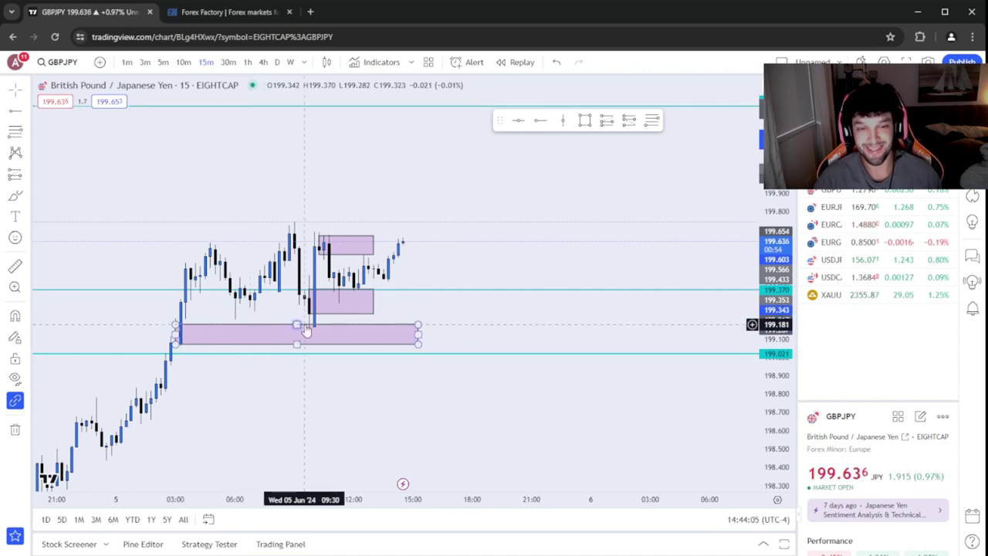
pyautogui.click(309, 313)
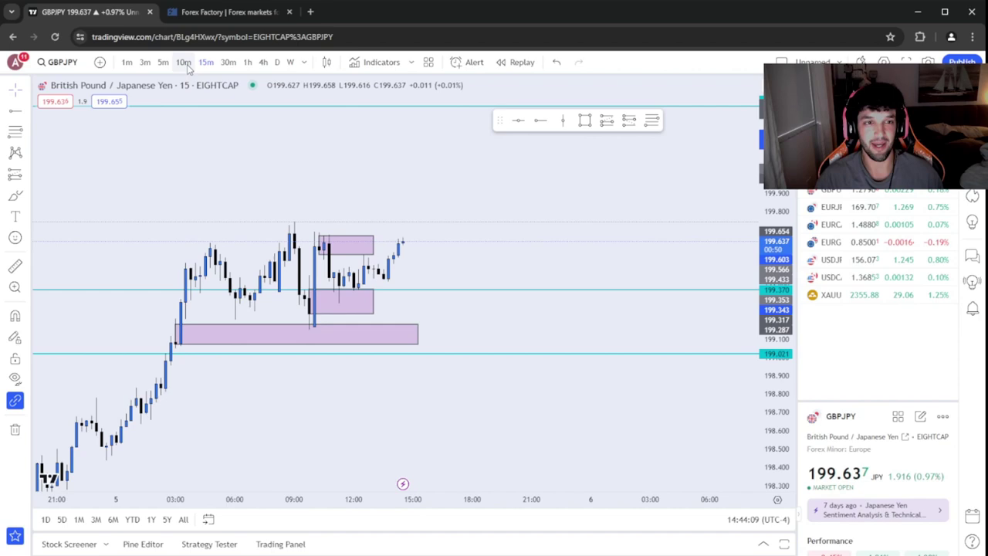
pyautogui.click(197, 11)
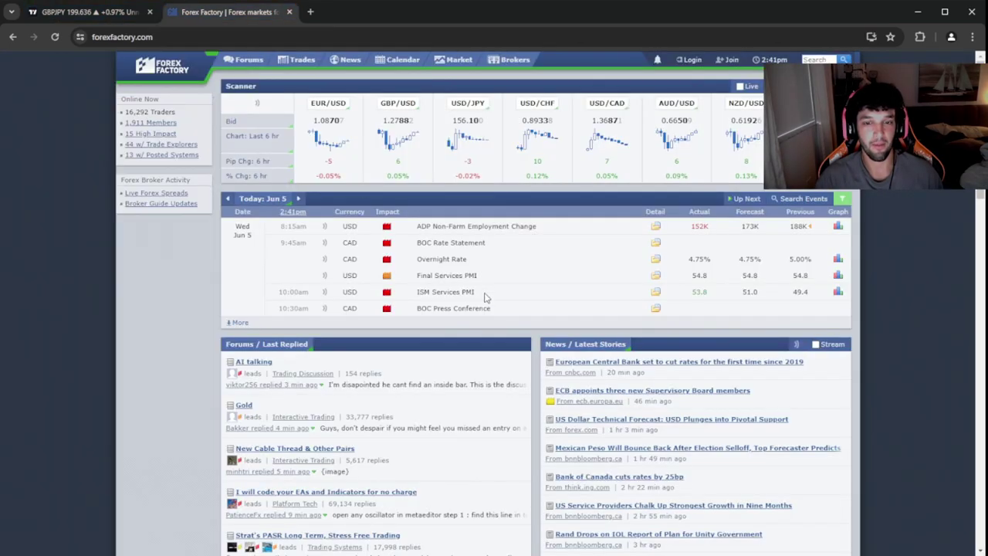
# Step: Back on the GBPJPY chart, switch to 5m and select the large lower purple zone
pyautogui.click(123, 12)
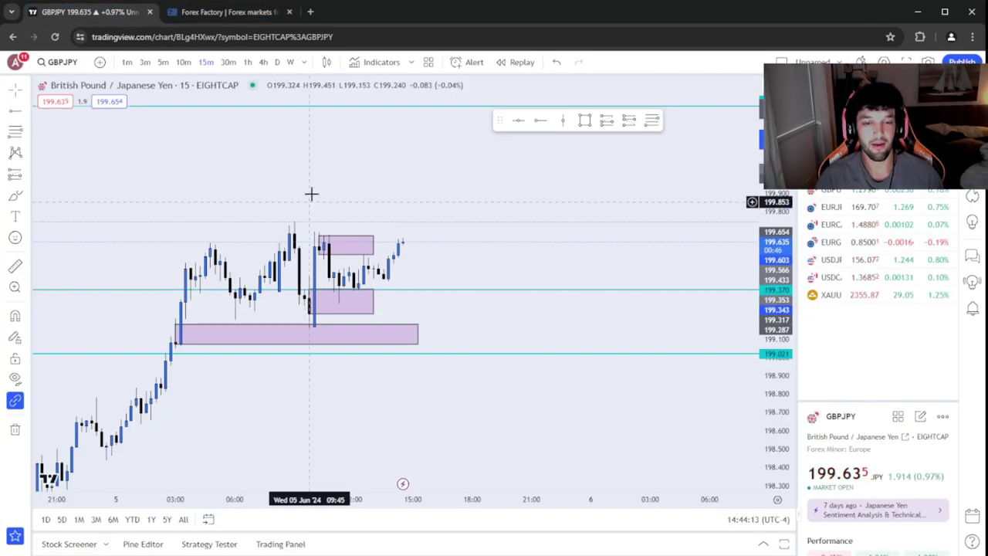
pyautogui.click(162, 64)
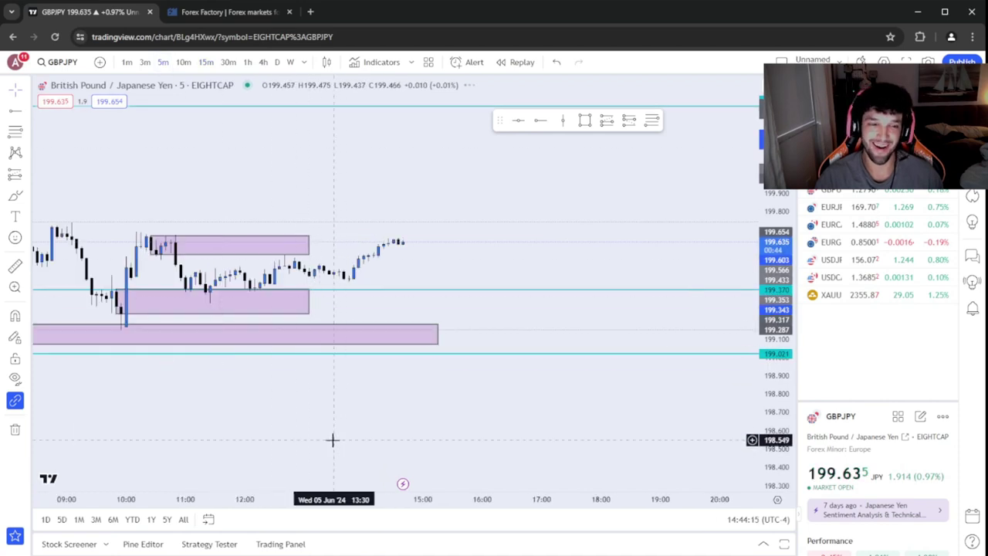
pyautogui.click(436, 332)
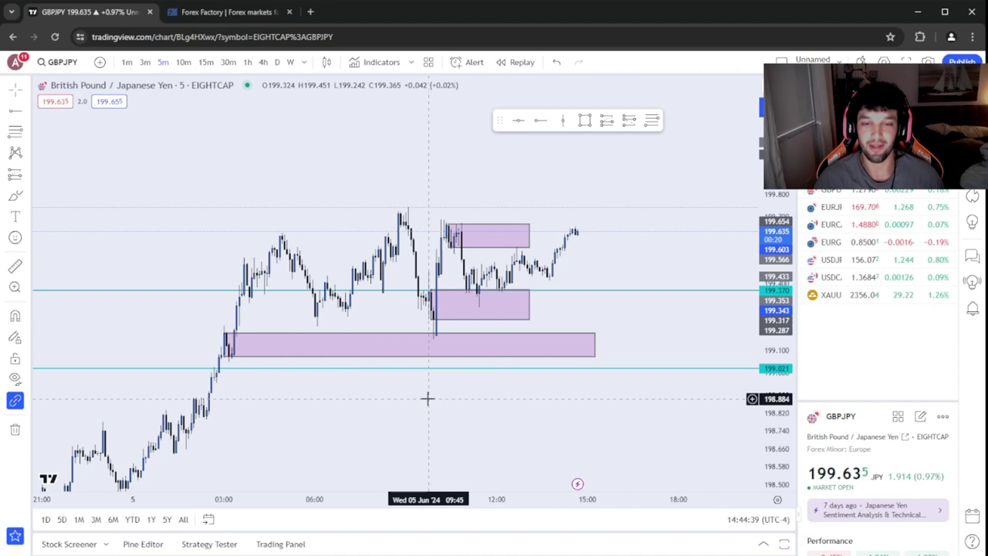
# Step: Switch to 1m candles and frame the 07:30–12:00 dip into the lower zone
pyautogui.click(127, 62)
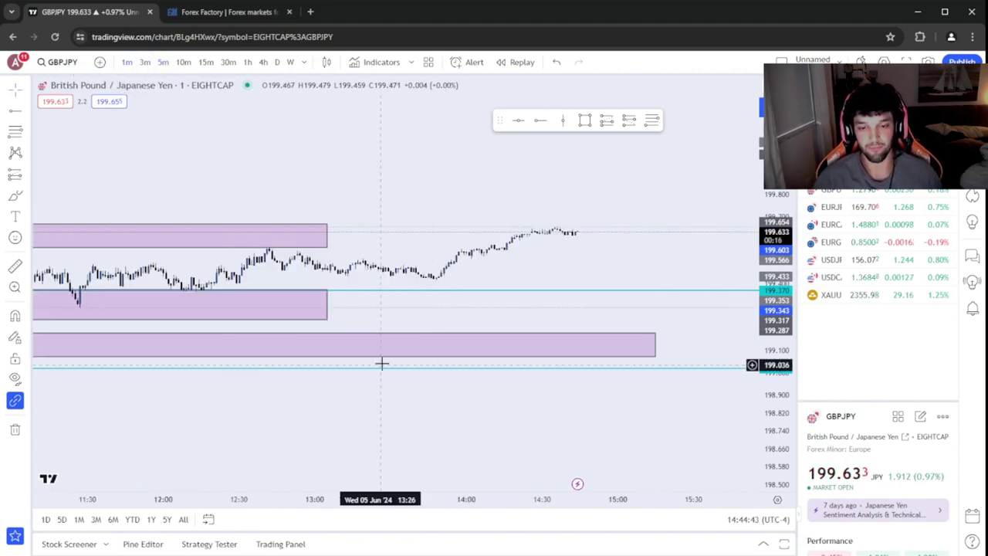
pyautogui.scroll(-5, 371, 381)
pyautogui.moveTo(353, 386); pyautogui.dragTo(379, 441)
pyautogui.scroll(3, 430, 414)
pyautogui.scroll(2, 399, 432)
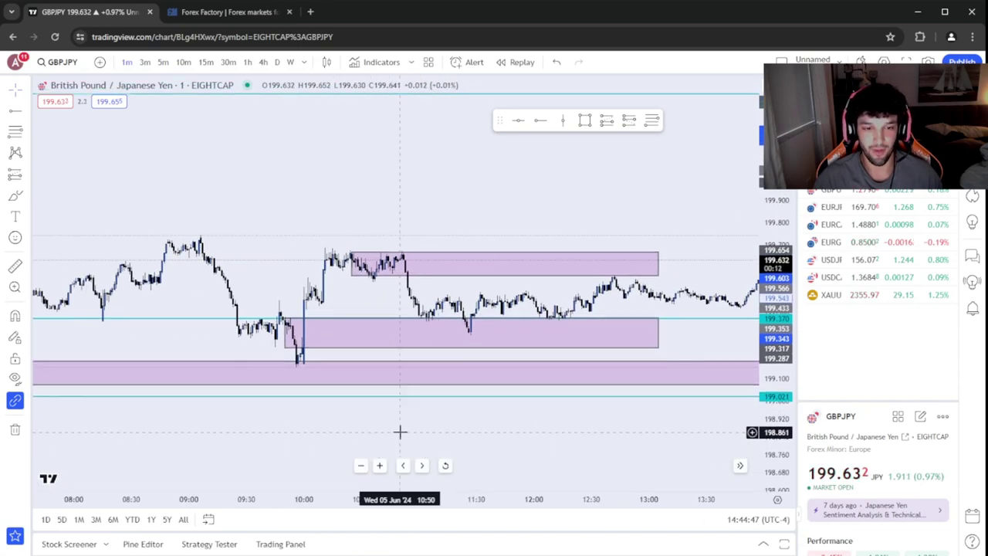
pyautogui.hscroll(-3, 397, 444)
pyautogui.hscroll(-3, 397, 447)
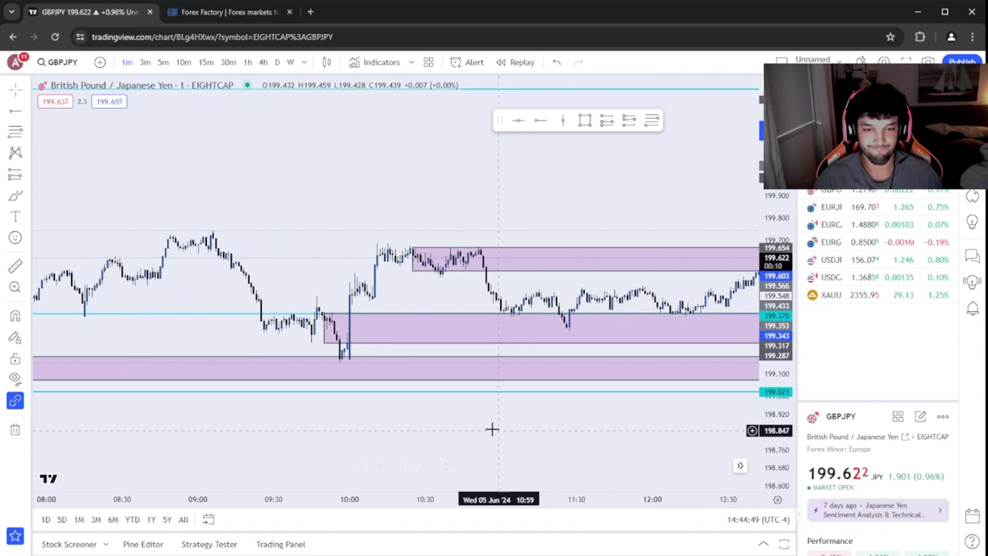
pyautogui.hscroll(-3, 492, 428)
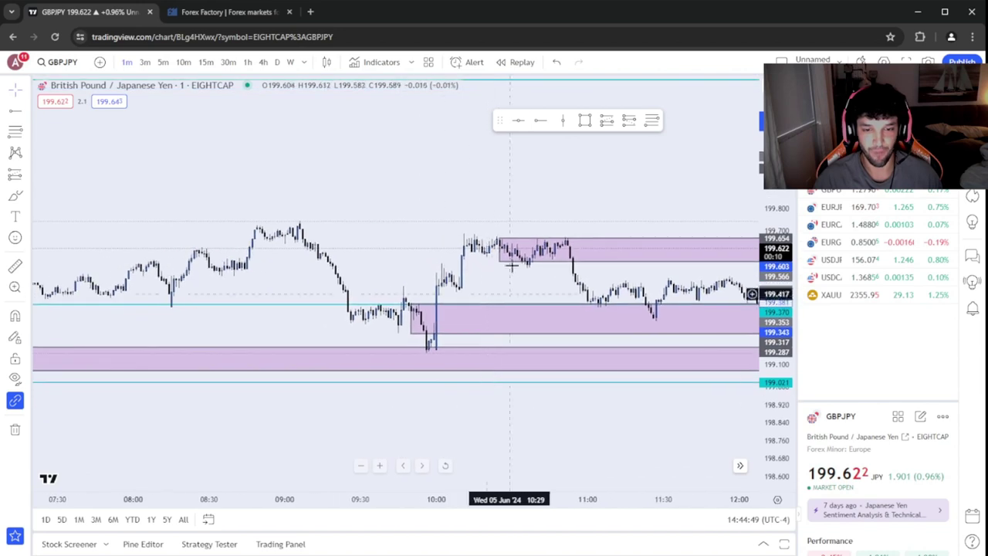
pyautogui.click(434, 335)
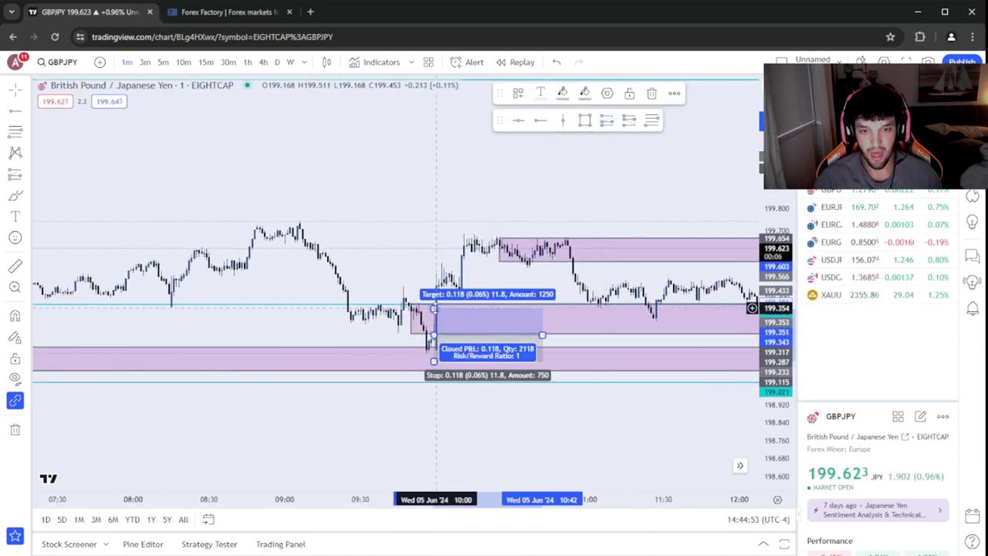
pyautogui.moveTo(437, 241); pyautogui.dragTo(436, 223)
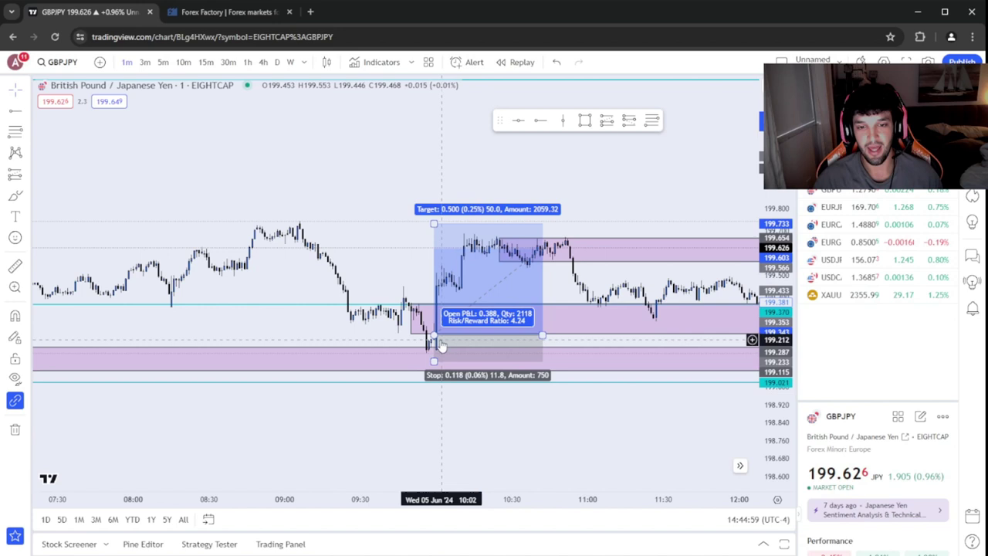
pyautogui.moveTo(434, 361); pyautogui.dragTo(434, 366)
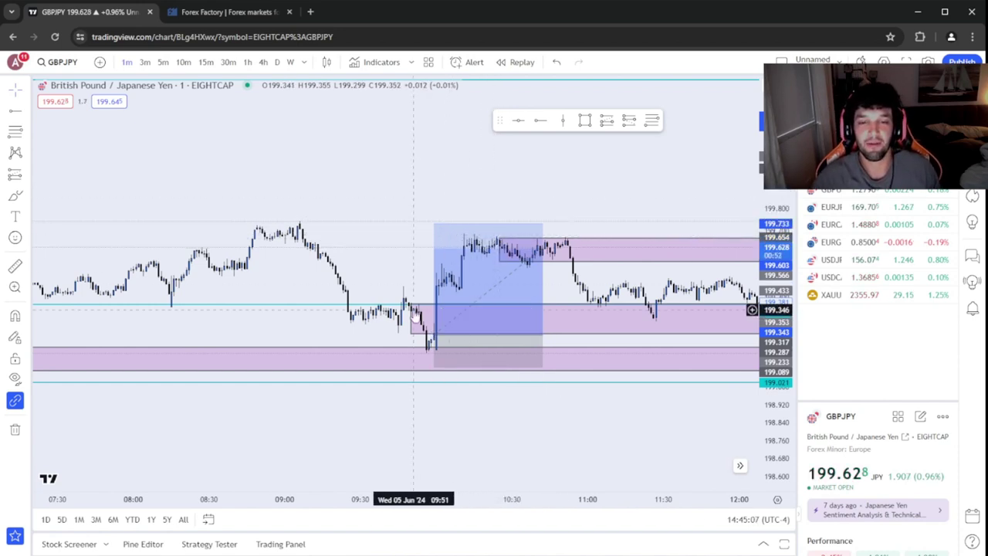
pyautogui.click(437, 323)
pyautogui.press('Delete')
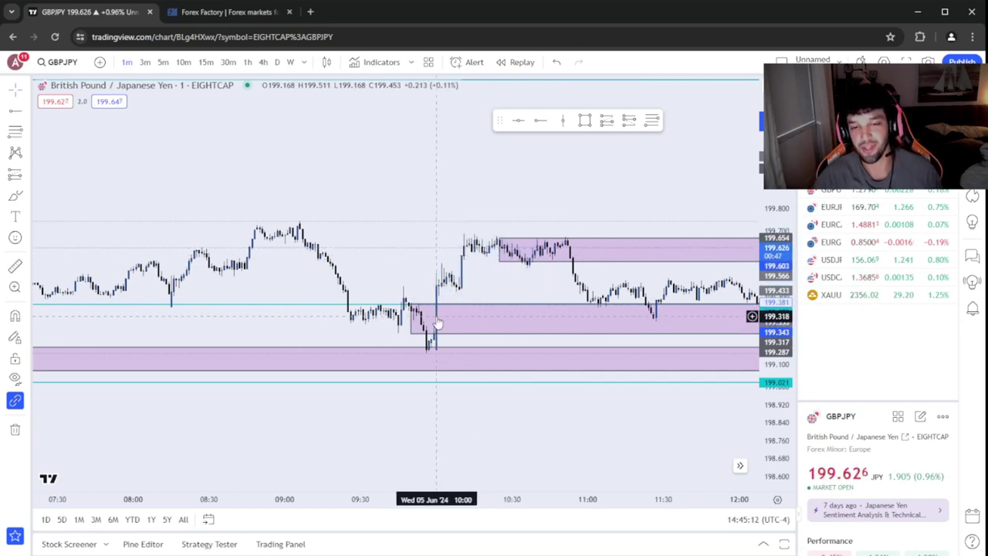
# Step: Pan to later candles, switch to 15m, and bring the three purple zones into view
pyautogui.scroll(-3, 582, 456)
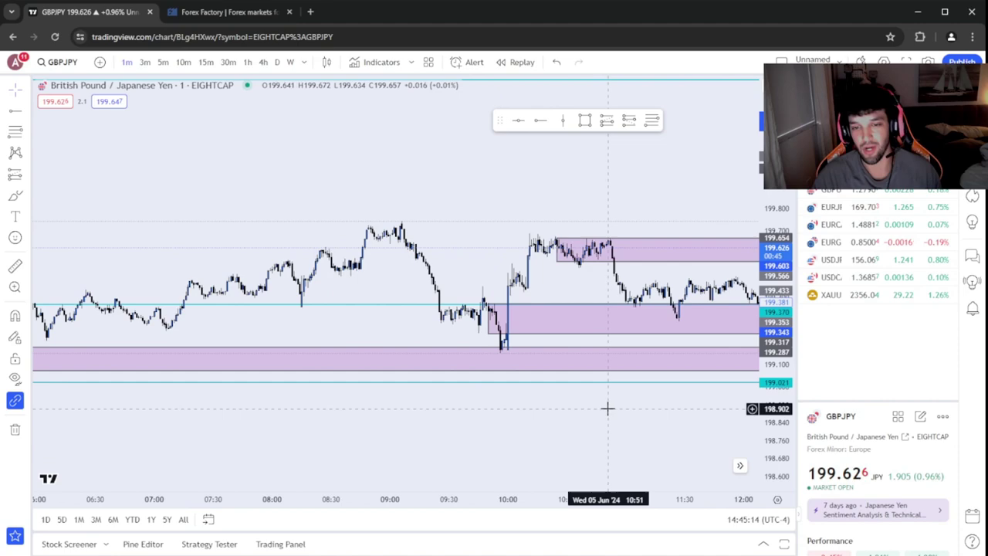
pyautogui.moveTo(607, 409); pyautogui.dragTo(289, 404)
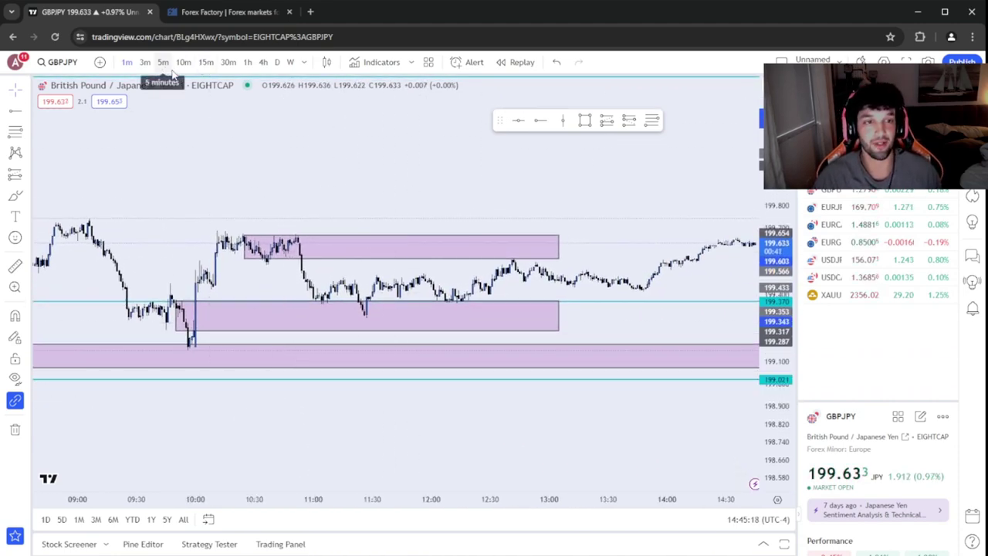
pyautogui.click(203, 64)
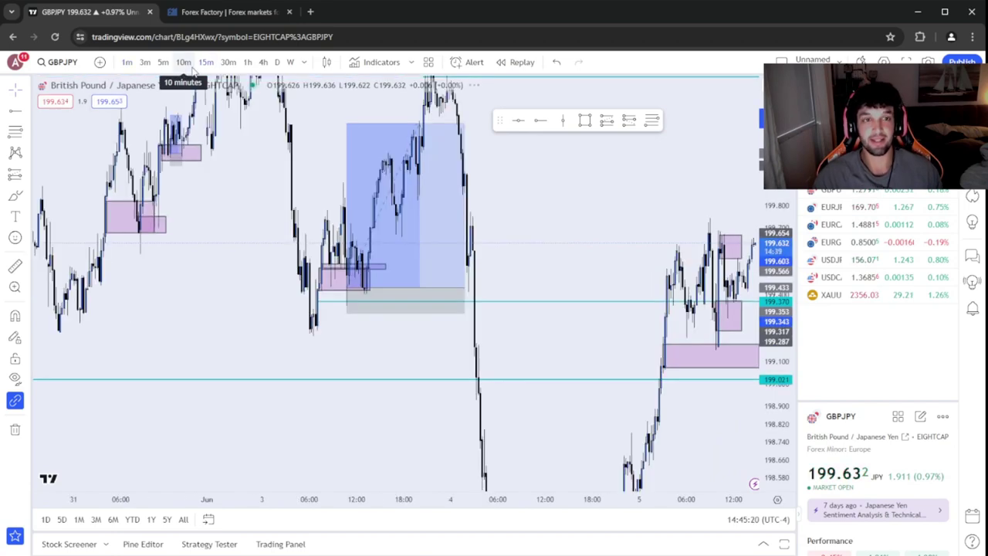
pyautogui.moveTo(532, 213); pyautogui.dragTo(458, 379)
pyautogui.scroll(2, 458, 379)
pyautogui.scroll(2, 455, 379)
pyautogui.moveTo(411, 319); pyautogui.dragTo(574, 335)
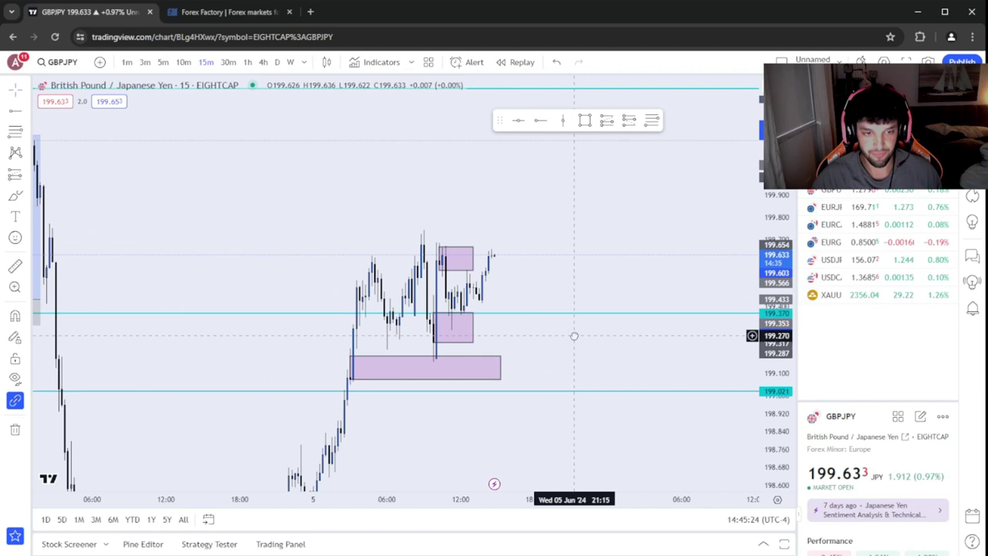
pyautogui.scroll(2, 548, 378)
pyautogui.moveTo(428, 368); pyautogui.dragTo(517, 355)
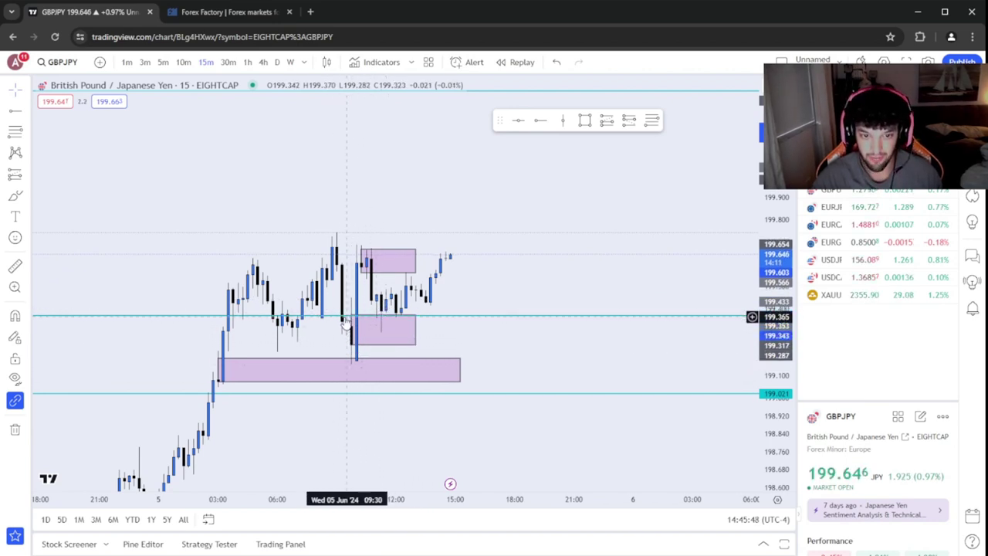
# Step: Compare the zones on 5m, 10m and 15m candles, settling on the 3m timeframe
pyautogui.click(163, 63)
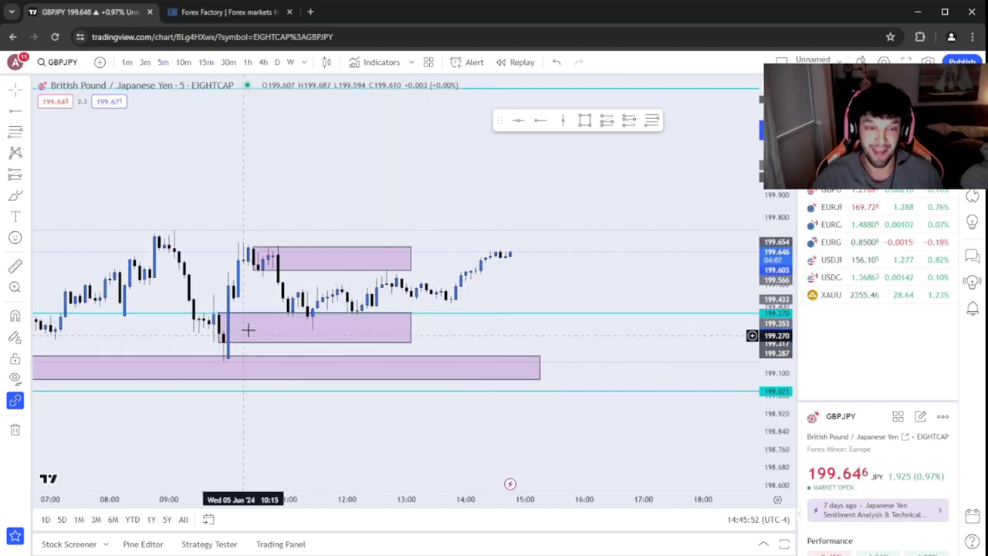
pyautogui.click(183, 62)
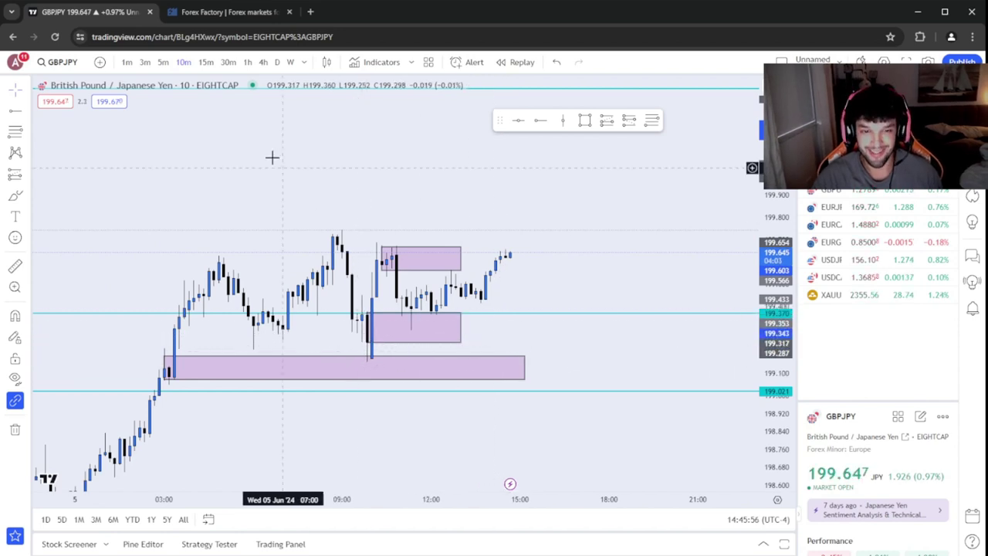
pyautogui.click(205, 62)
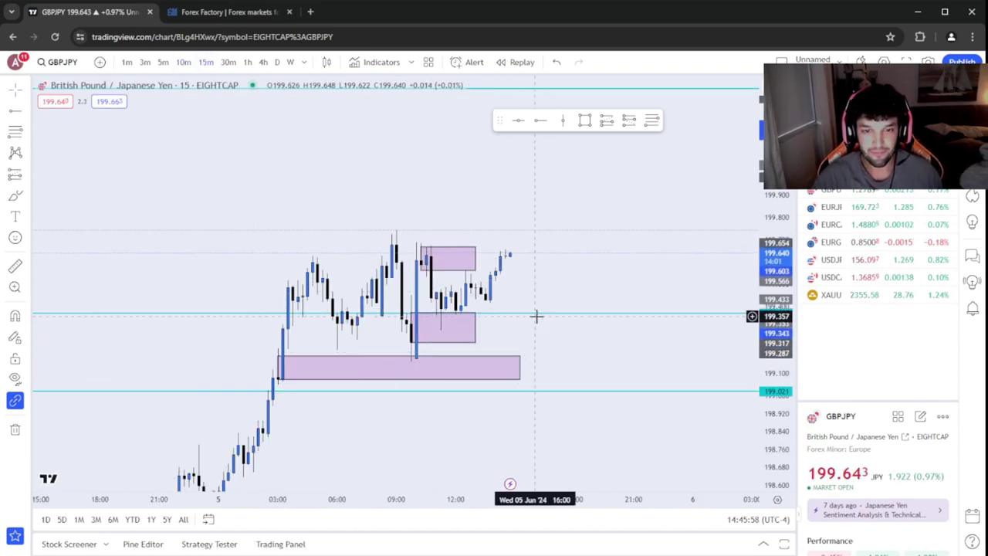
pyautogui.scroll(-1, 555, 342)
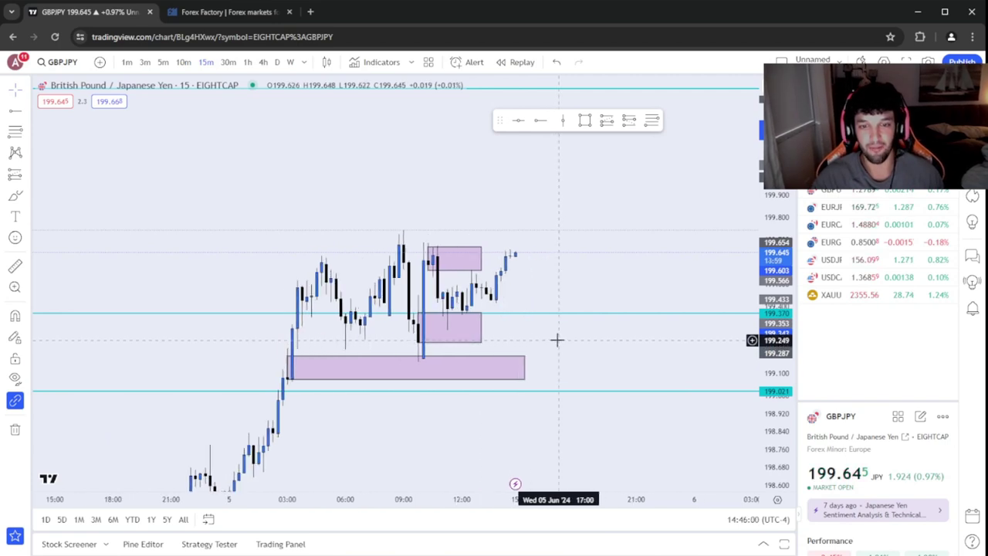
pyautogui.click(183, 63)
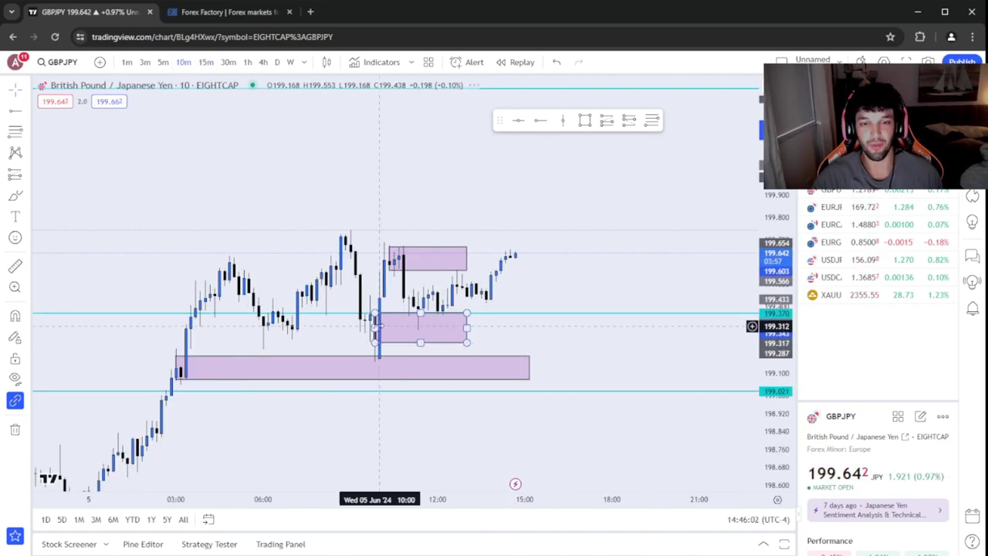
pyautogui.click(162, 62)
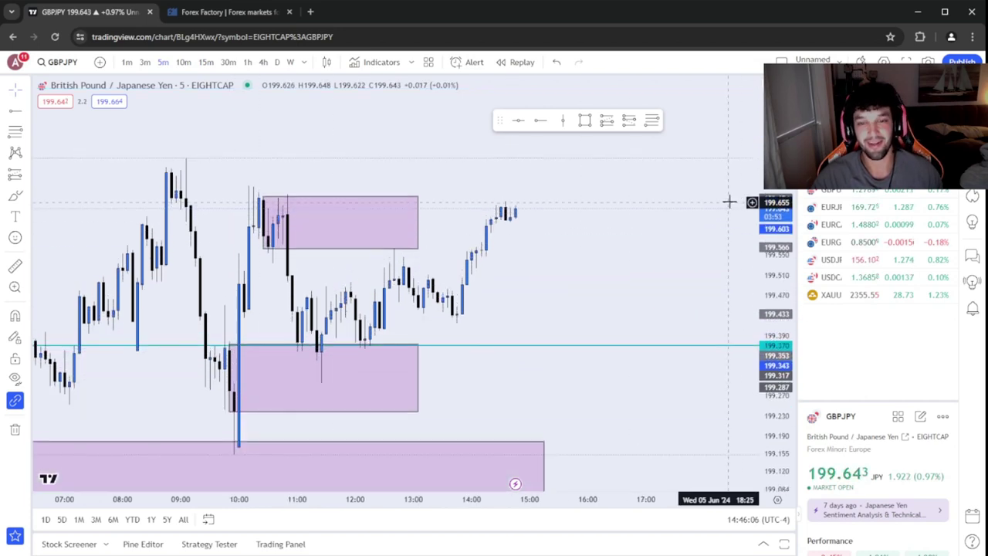
pyautogui.click(146, 63)
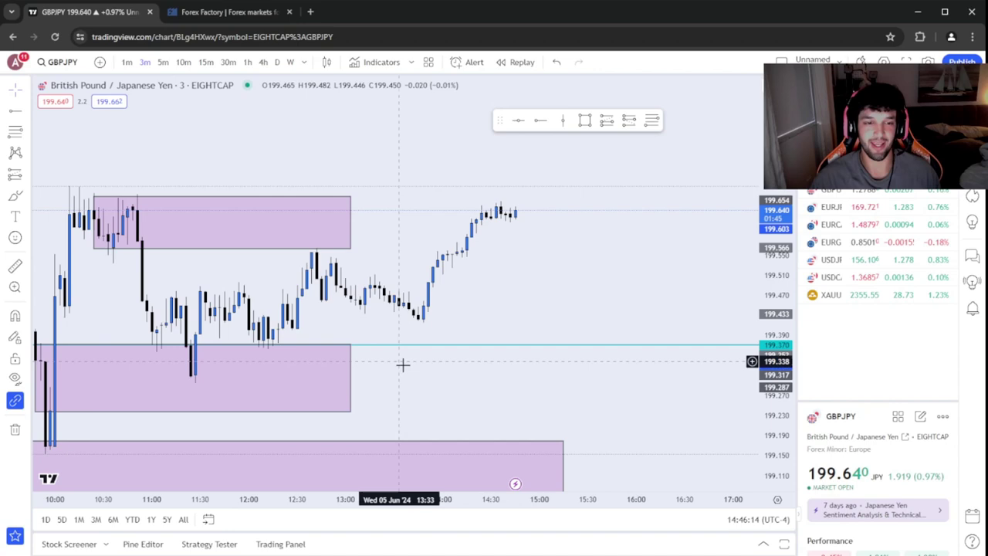
# Step: Centre the order-block zones, stretch the price scale, and pick the Long Position tool
pyautogui.moveTo(401, 364); pyautogui.dragTo(544, 370)
pyautogui.moveTo(785, 442); pyautogui.dragTo(784, 426)
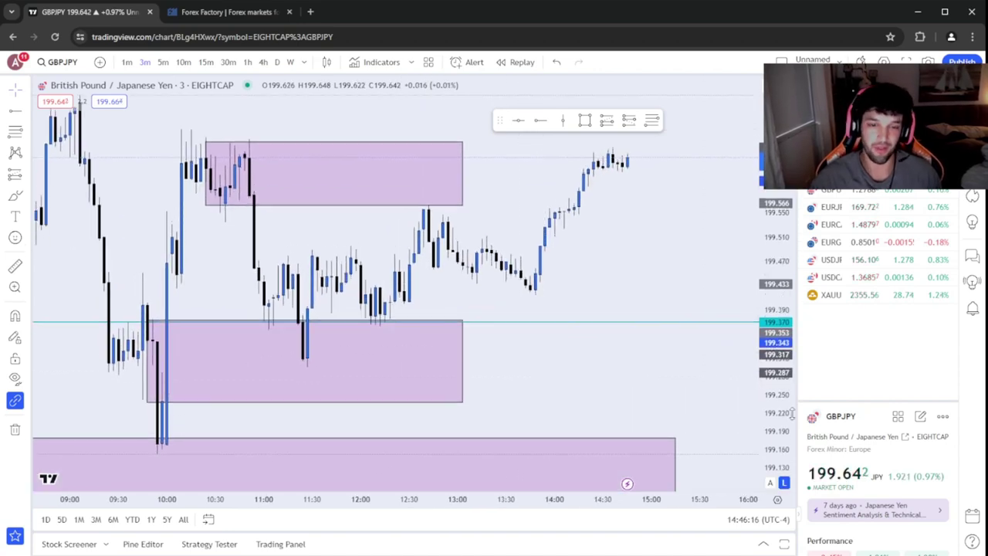
pyautogui.moveTo(573, 378); pyautogui.dragTo(630, 394)
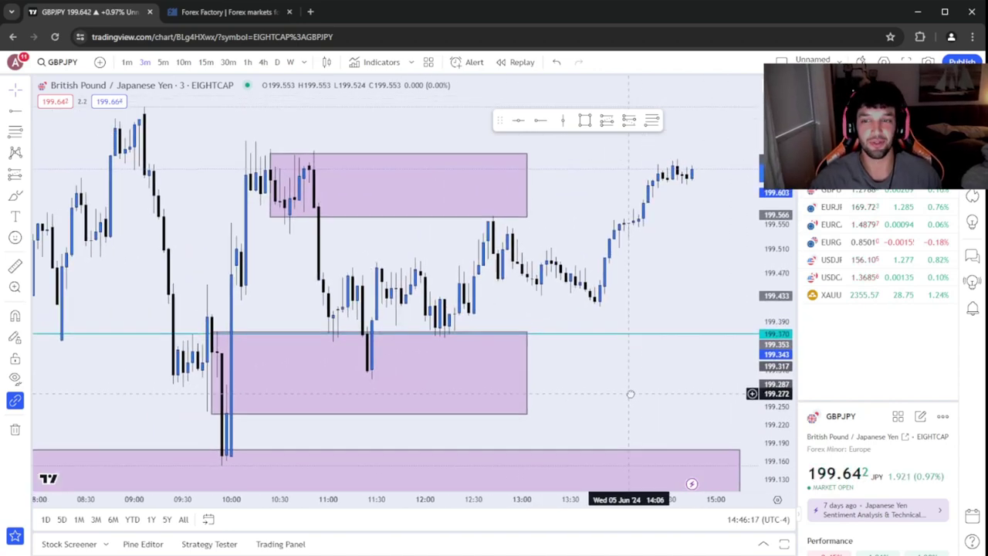
pyautogui.click(604, 122)
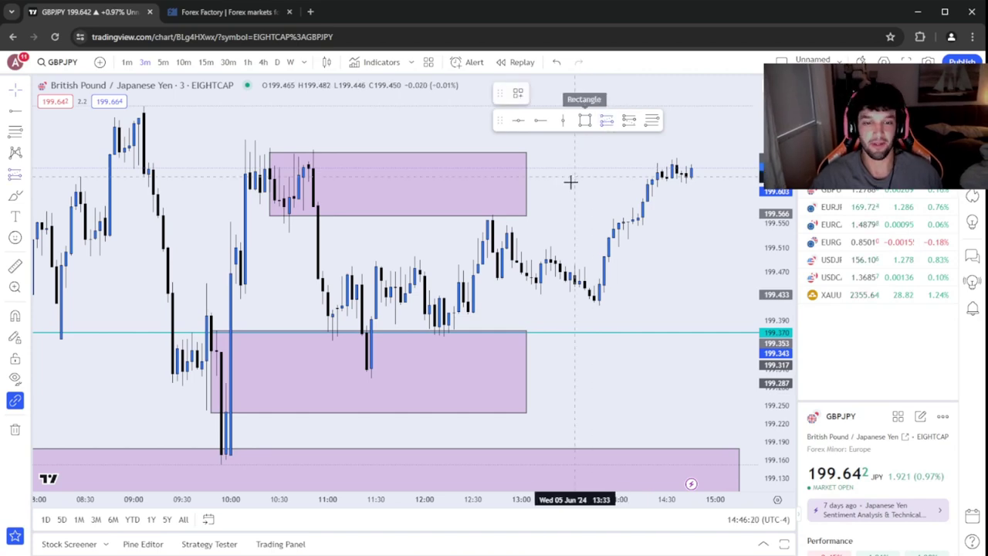
# Step: Show the GBPJPY zones on 1m candles
pyautogui.click(128, 63)
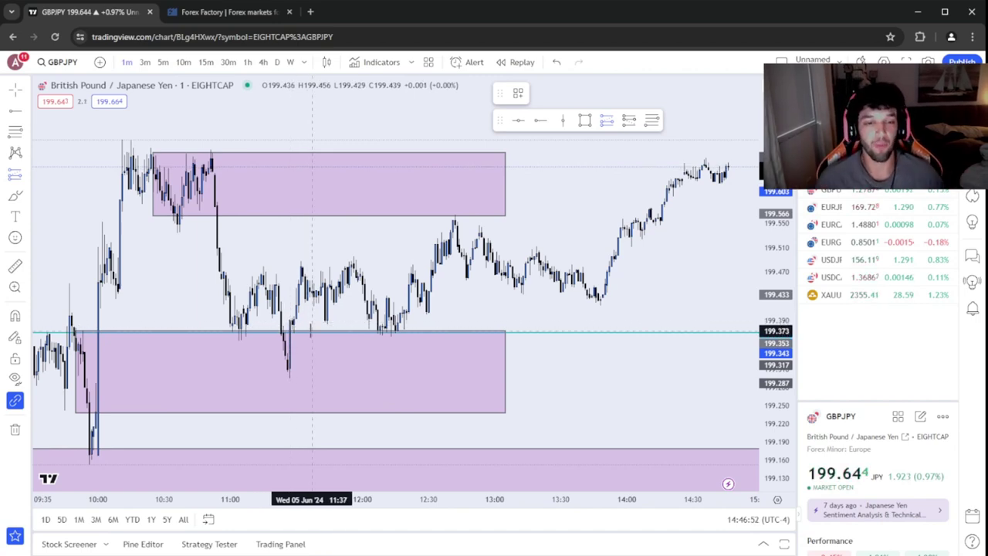
# Step: Place a long position at the 11:28 entry (199.390) with its stop near 199.295
pyautogui.click(291, 320)
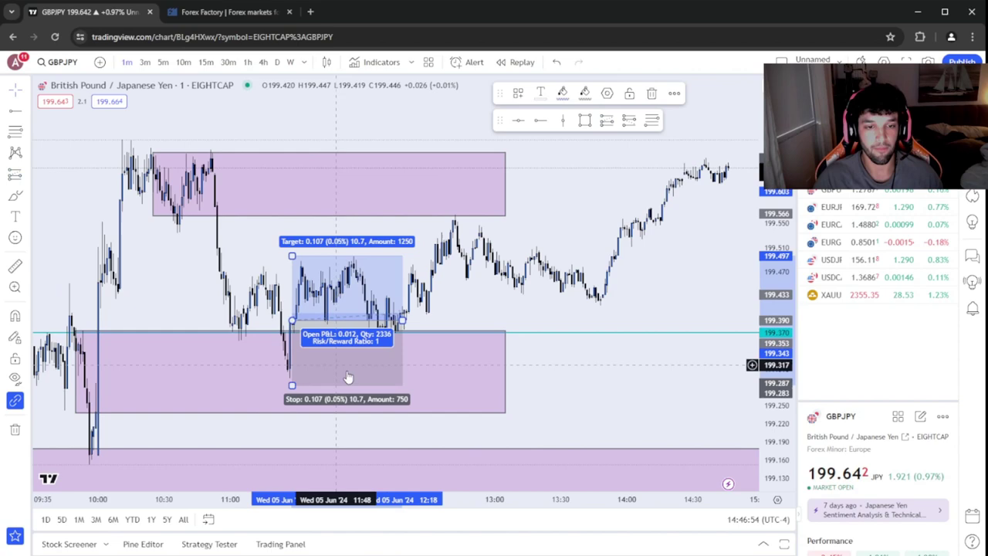
pyautogui.click(290, 366)
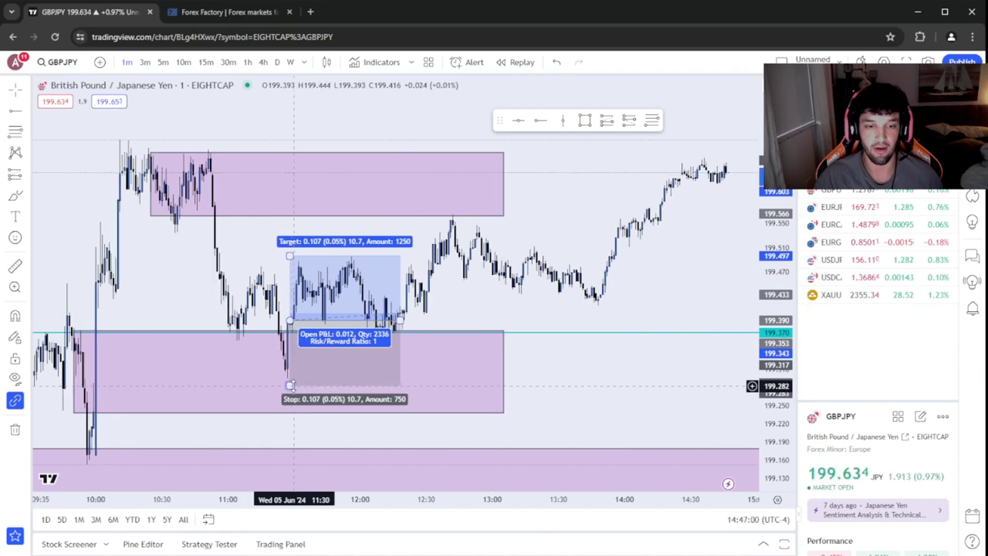
pyautogui.moveTo(290, 384); pyautogui.dragTo(293, 376)
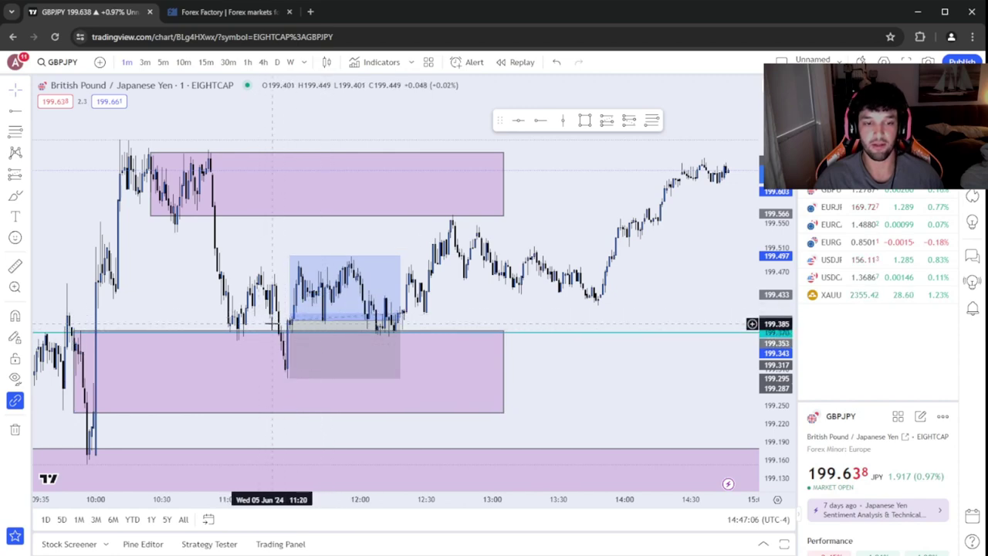
pyautogui.moveTo(298, 378); pyautogui.dragTo(300, 414)
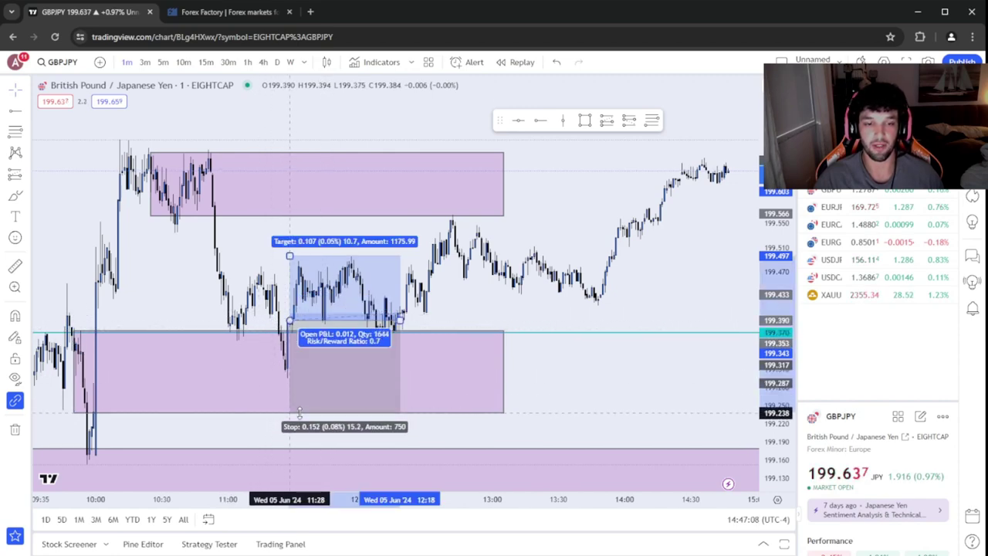
pyautogui.click(299, 413)
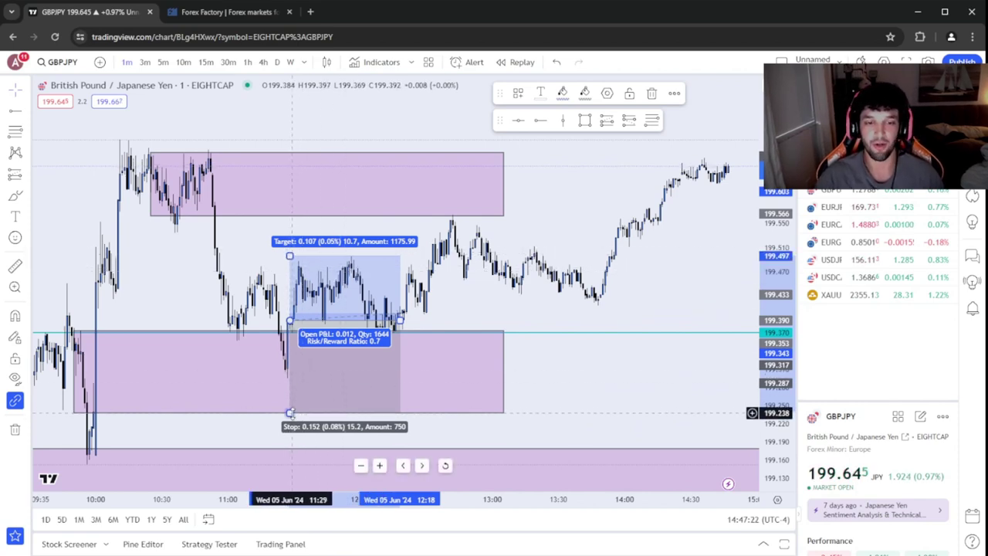
pyautogui.moveTo(289, 413); pyautogui.dragTo(293, 375)
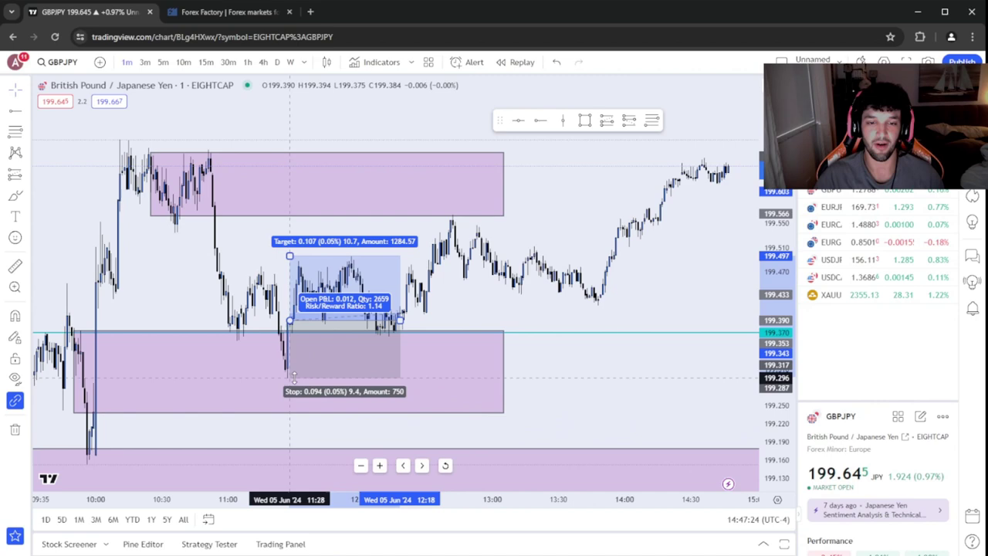
# Step: Raise the target to the upper purple zone (2.95 R:R) and extend the position rightward
pyautogui.hscroll(-3, 376, 267)
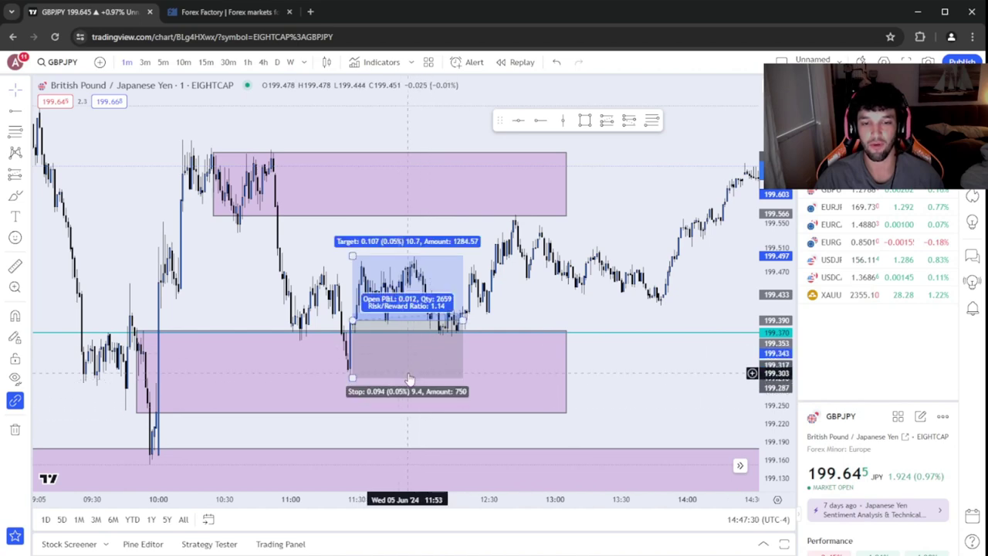
pyautogui.moveTo(352, 256); pyautogui.dragTo(336, 152)
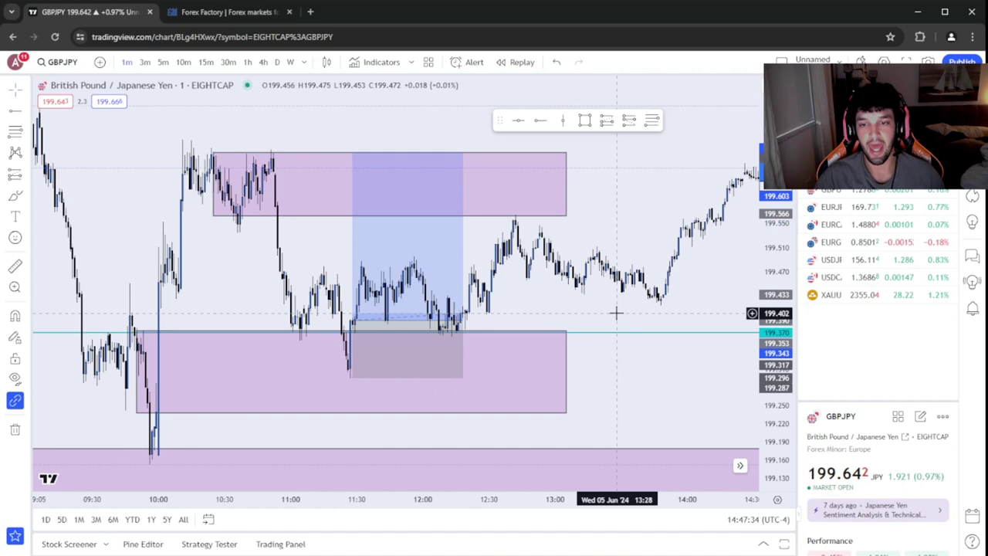
pyautogui.click(355, 463)
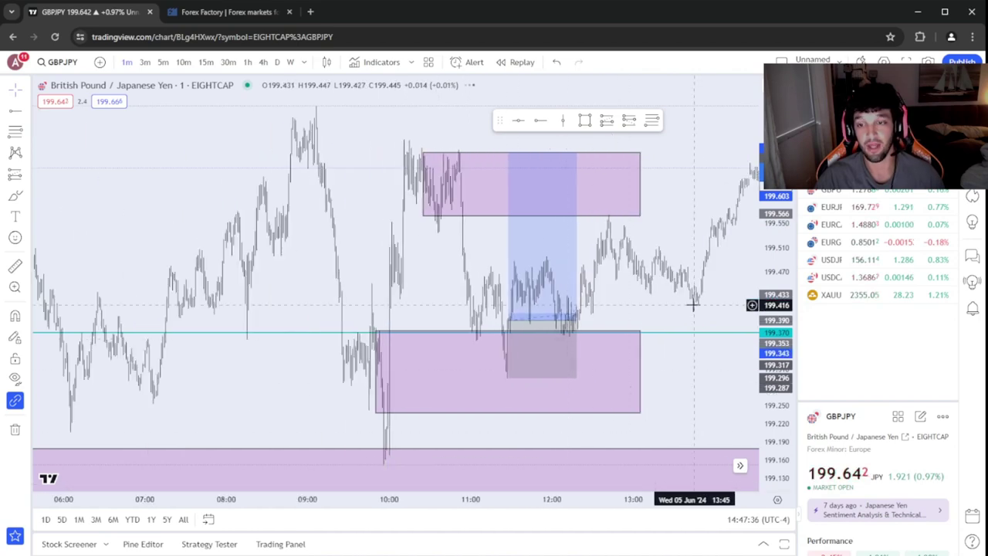
pyautogui.moveTo(609, 319); pyautogui.dragTo(684, 348)
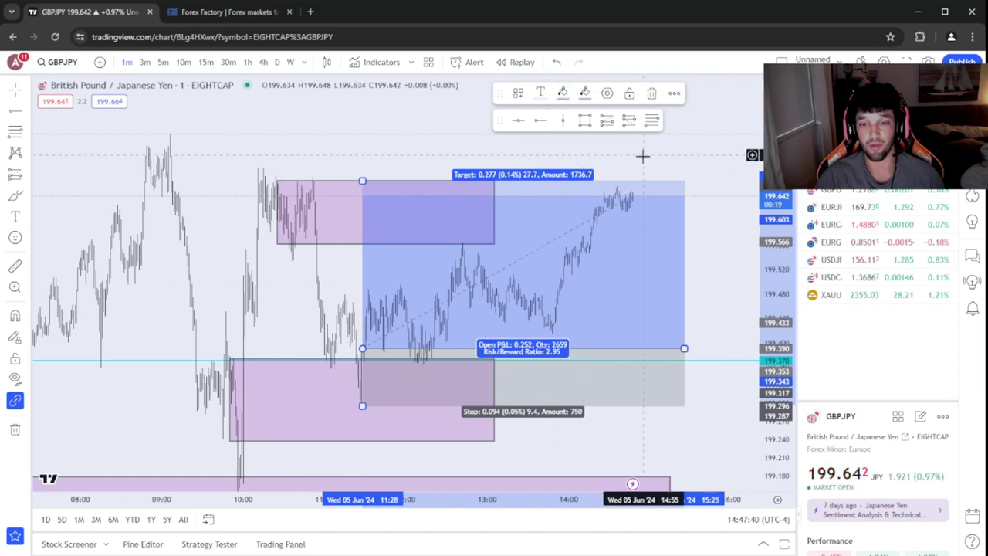
# Step: Switch GBPJPY to 5-minute candles and zoom to see price near 199.643, just under the target
pyautogui.click(656, 439)
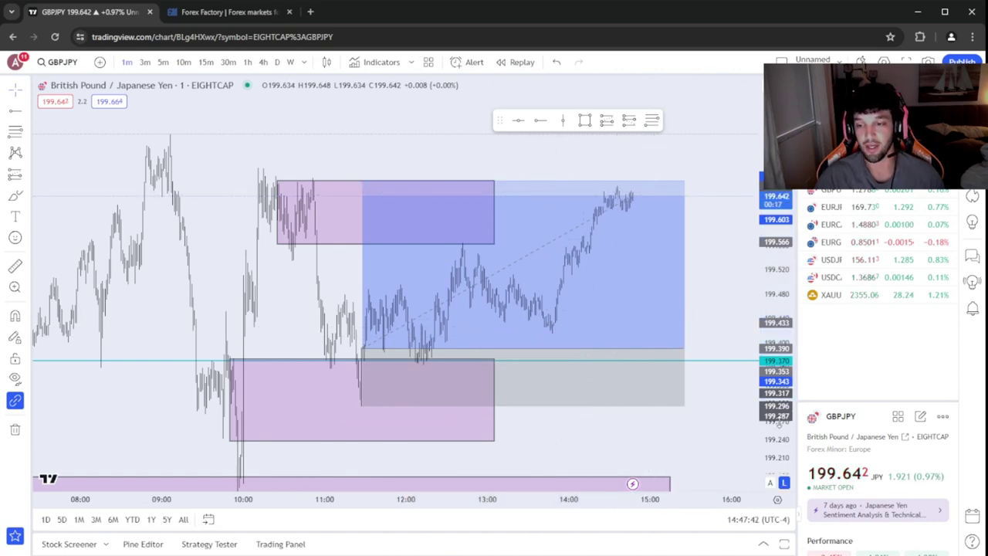
pyautogui.scroll(-2, 565, 327)
pyautogui.scroll(5, 564, 327)
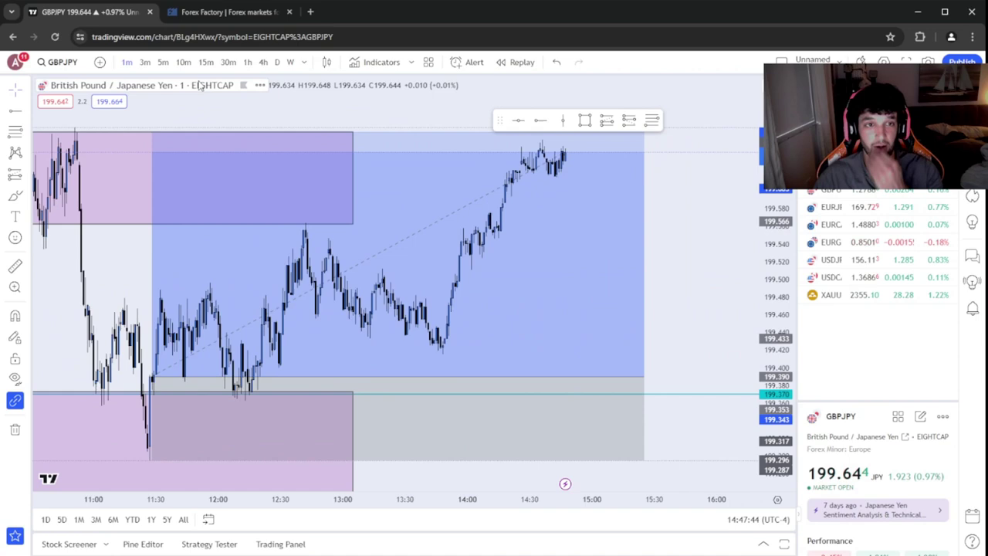
pyautogui.click(164, 62)
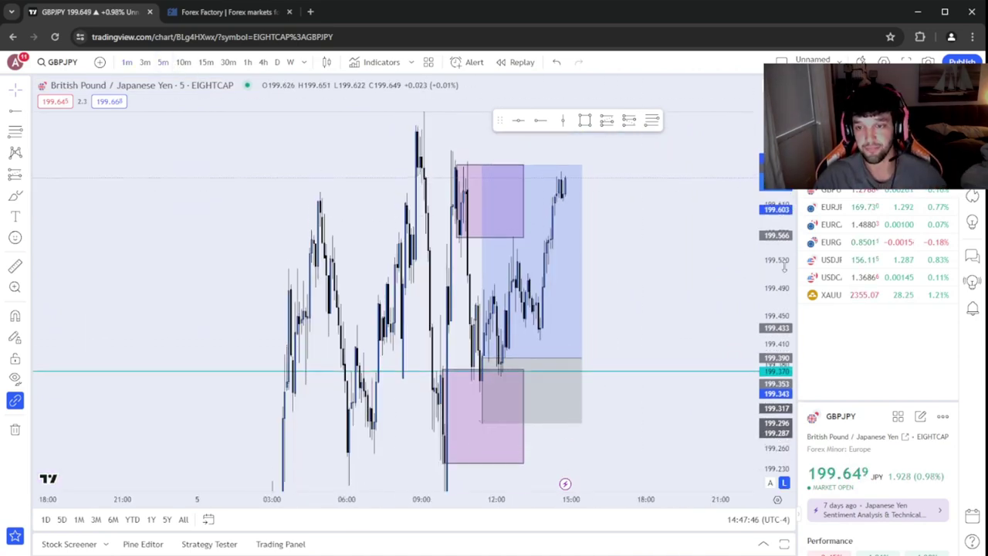
pyautogui.scroll(-2, 641, 369)
pyautogui.scroll(-1, 640, 369)
pyautogui.scroll(2, 635, 370)
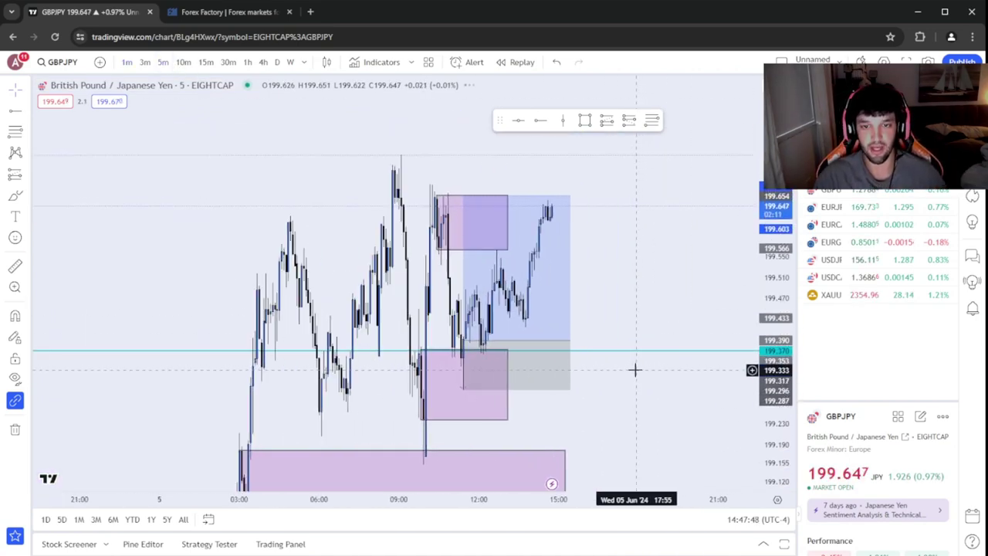
pyautogui.scroll(2, 635, 370)
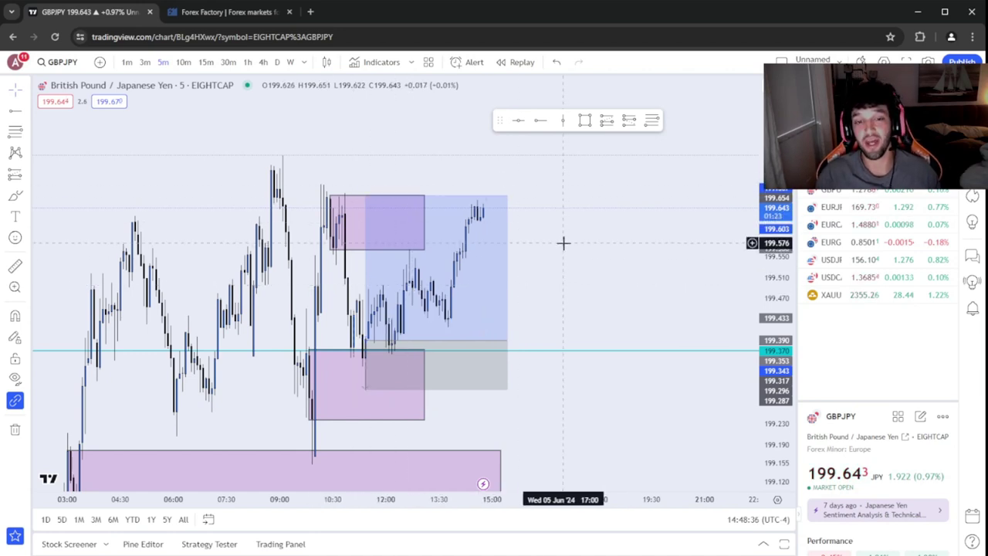
pyautogui.scroll(-3, 511, 428)
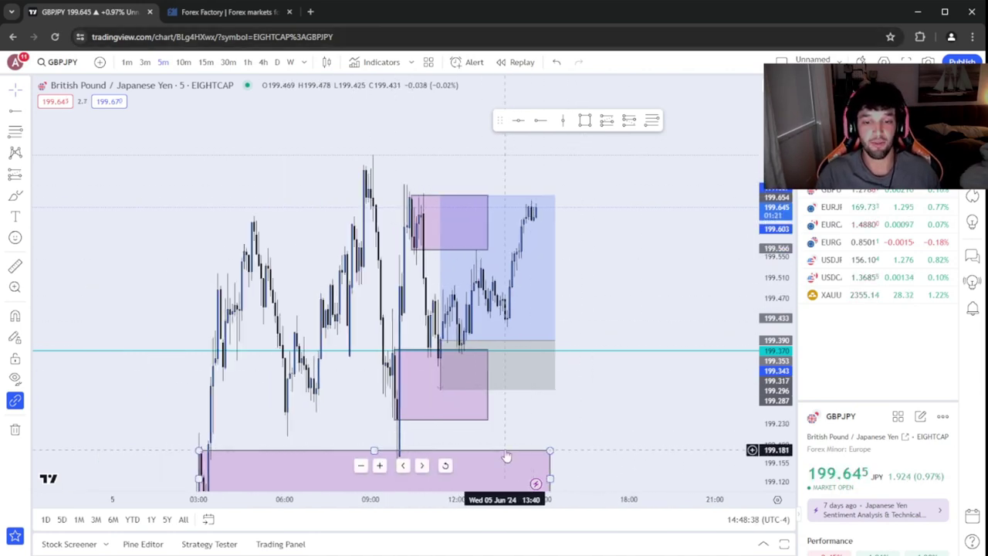